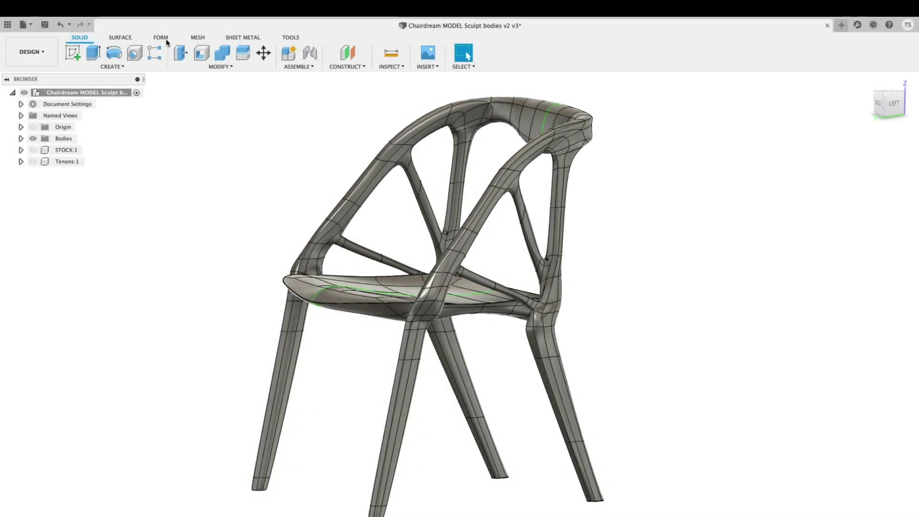
- Apply Cylindrify with automatic feature selection to the front leg, its armrest sections, the backrest post and the rear leg on the near side
{"action": "left_click", "coordinate": [164, 38]}
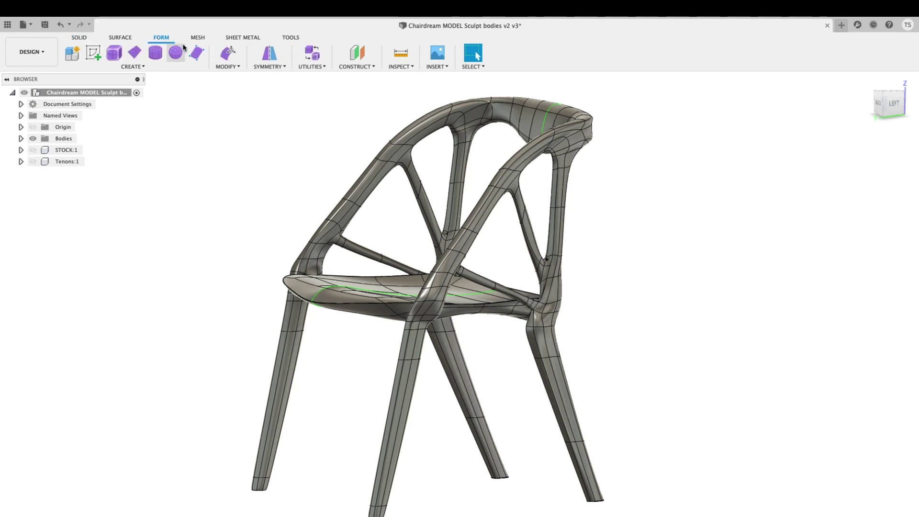
{"action": "left_click", "coordinate": [242, 67]}
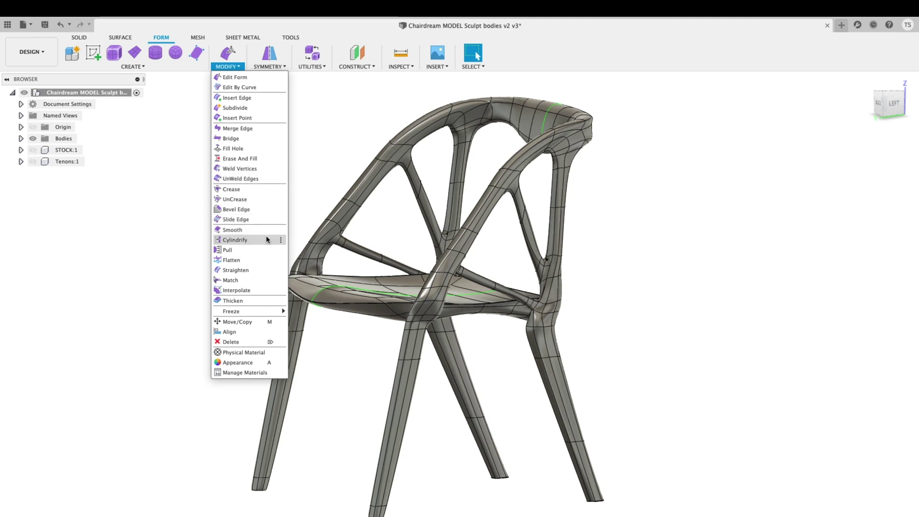
{"action": "left_click", "coordinate": [234, 240]}
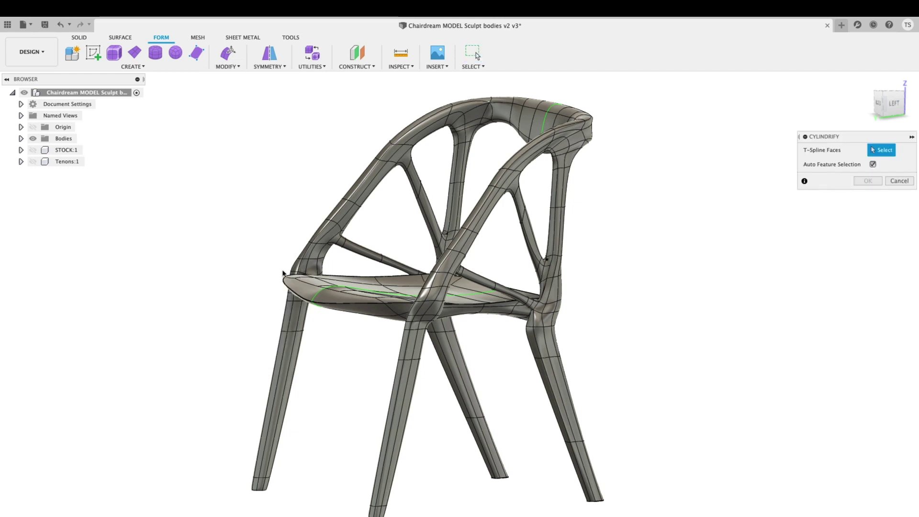
{"action": "left_click", "coordinate": [394, 395]}
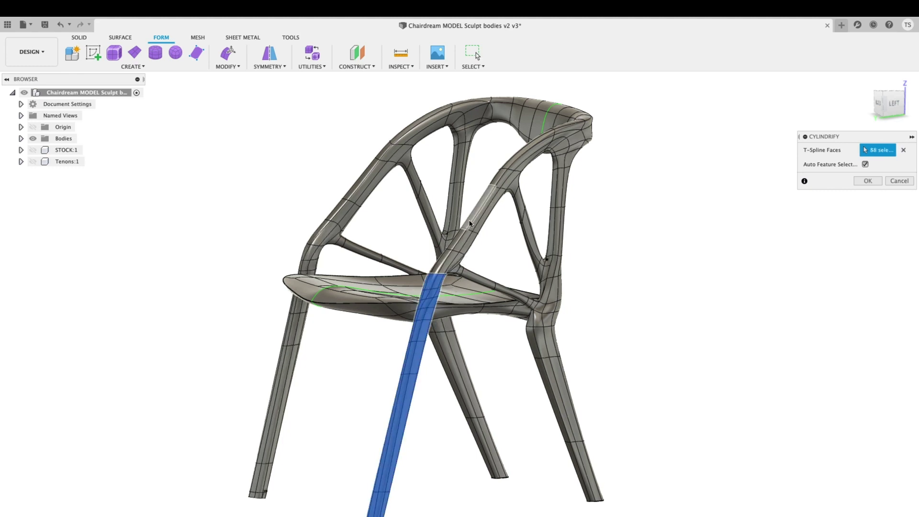
{"action": "left_click", "coordinate": [471, 225]}
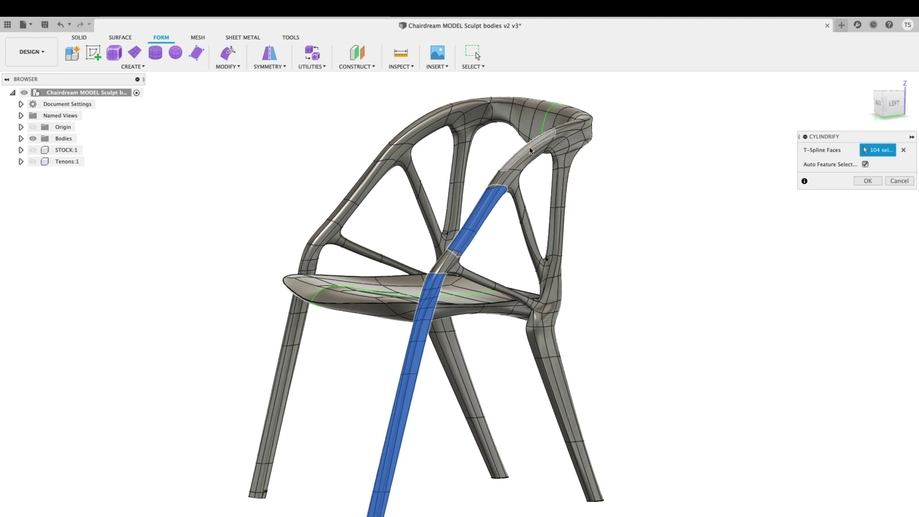
{"action": "left_click", "coordinate": [530, 150]}
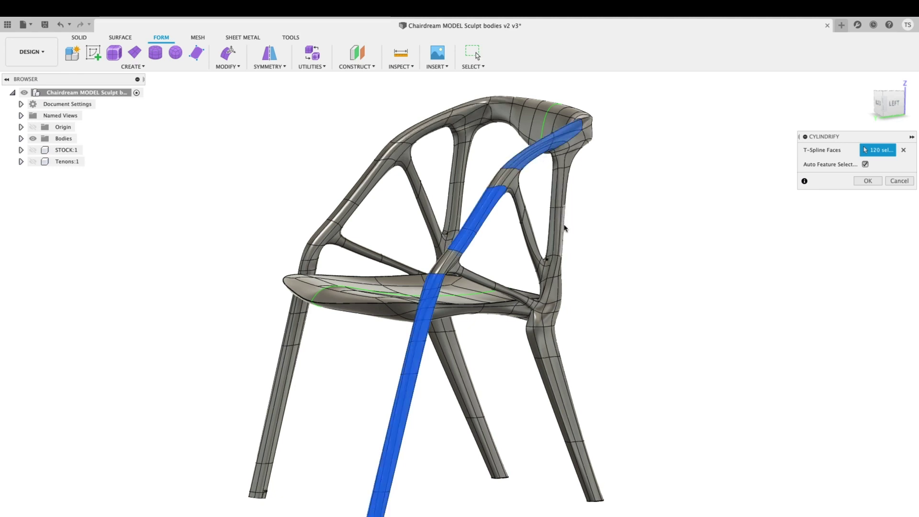
{"action": "left_click", "coordinate": [563, 228]}
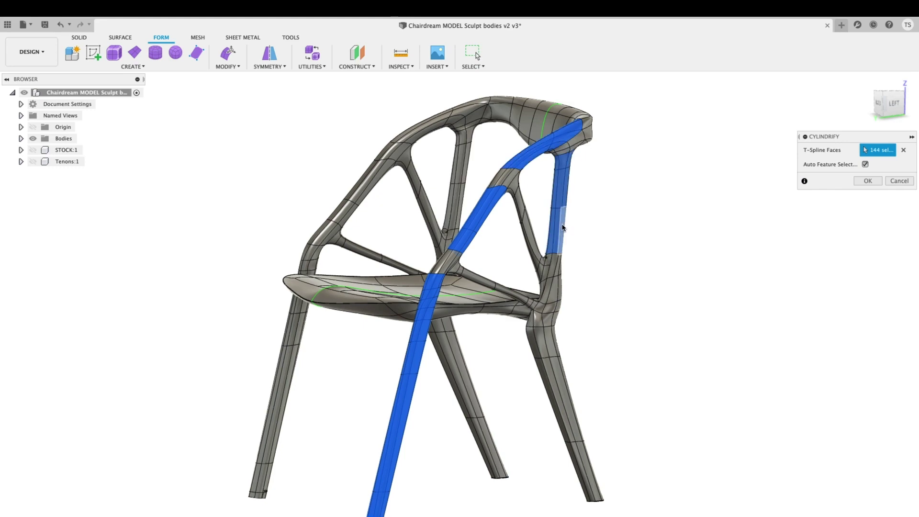
{"action": "left_click", "coordinate": [559, 376]}
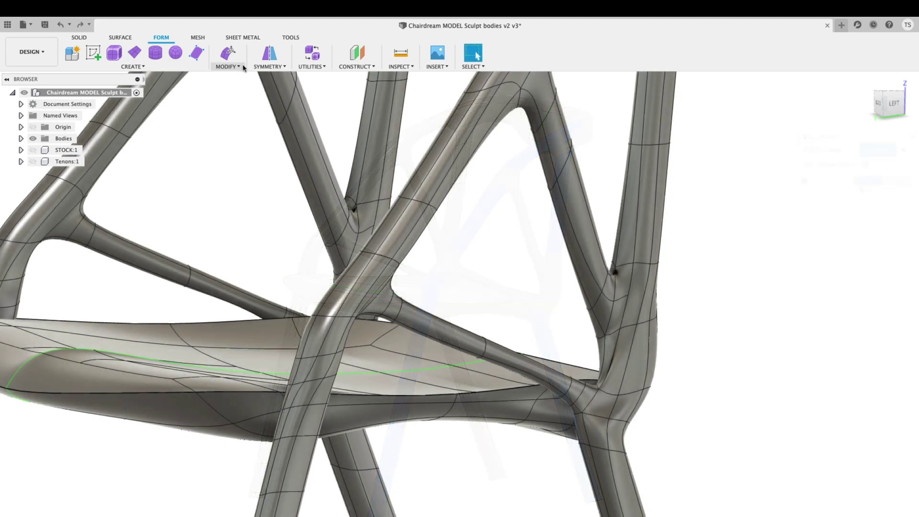
- Apply Cylindrify to the faces at the base of the near backrest post, including the adjoining faces above
{"action": "left_click", "coordinate": [241, 67]}
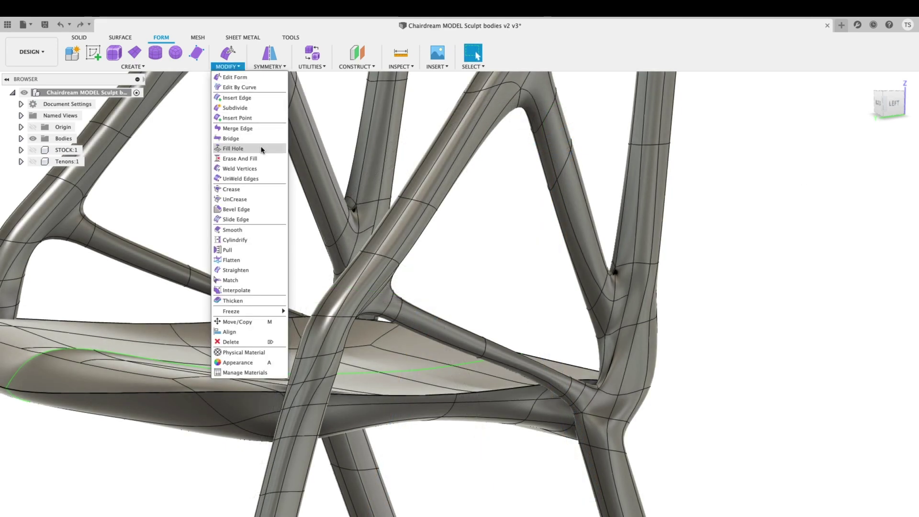
{"action": "left_click", "coordinate": [270, 240]}
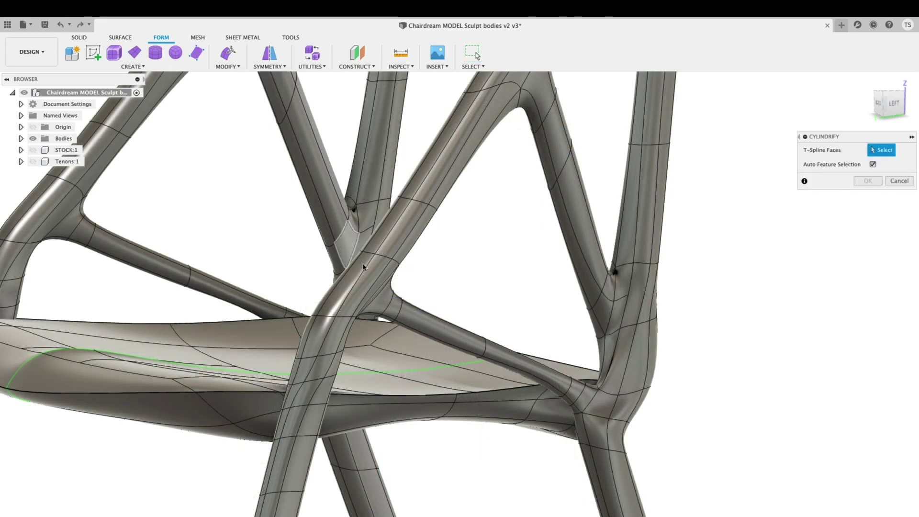
{"action": "left_click", "coordinate": [607, 342]}
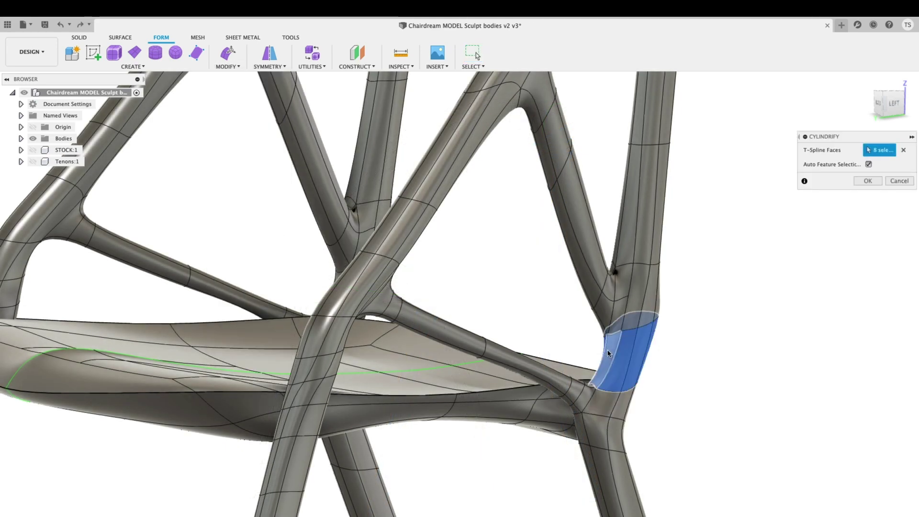
{"action": "left_click", "coordinate": [615, 325]}
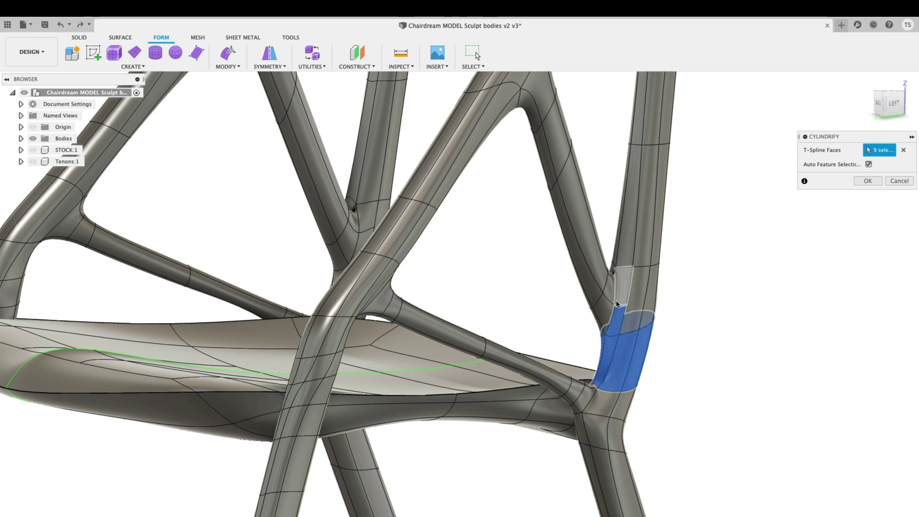
{"action": "left_click", "coordinate": [617, 295]}
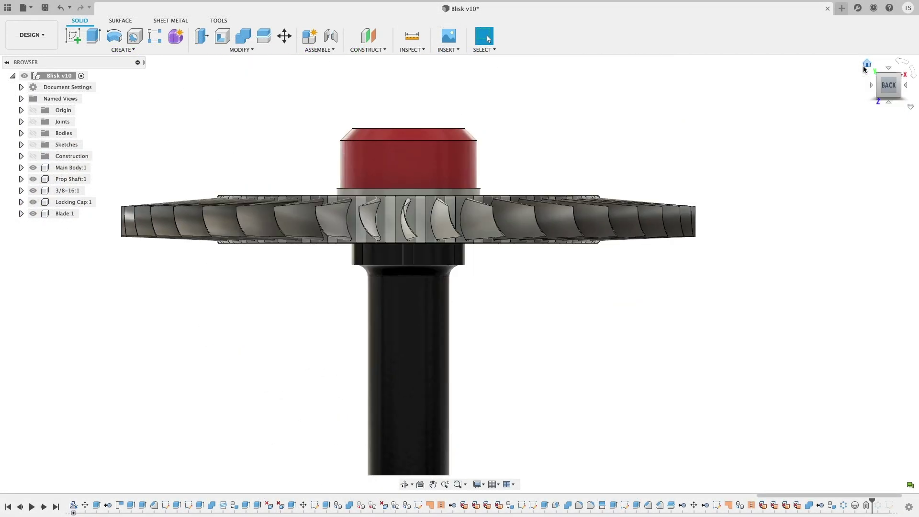
- Hide the Blade component and extend the outer edge of the single yellow blade surface by 1.40 in
{"action": "left_click", "coordinate": [32, 214]}
{"action": "left_click", "coordinate": [124, 22]}
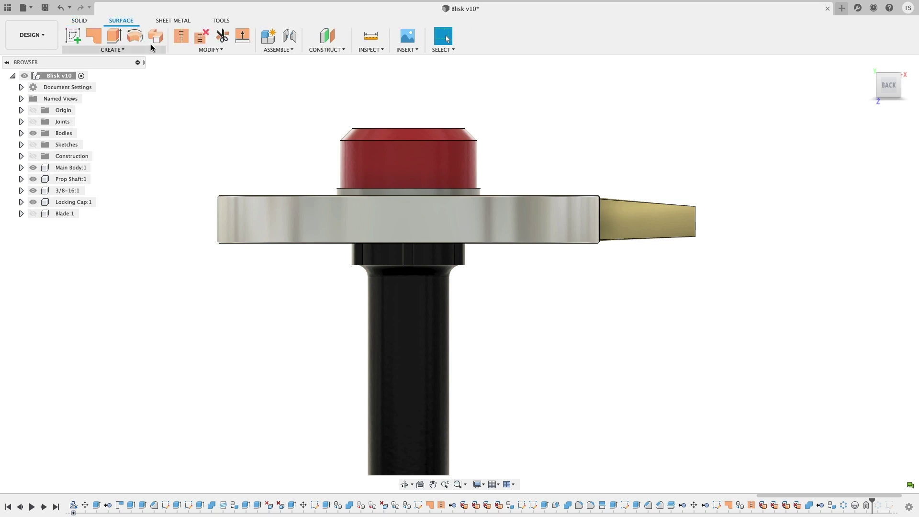
{"action": "left_click", "coordinate": [177, 50]}
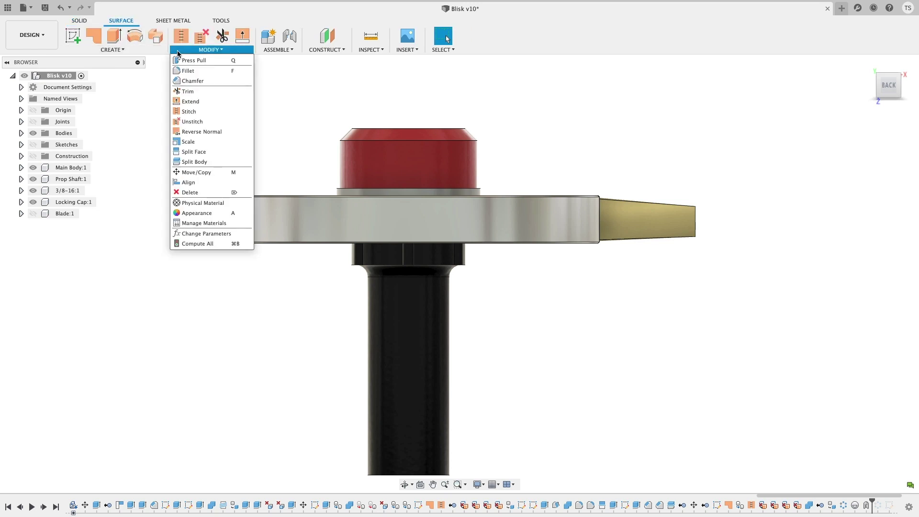
{"action": "left_click", "coordinate": [219, 101]}
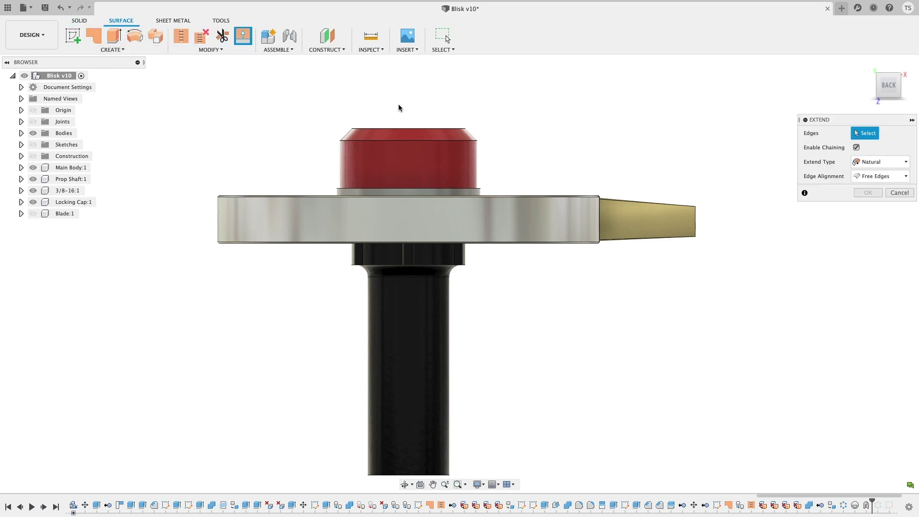
{"action": "left_click", "coordinate": [695, 213]}
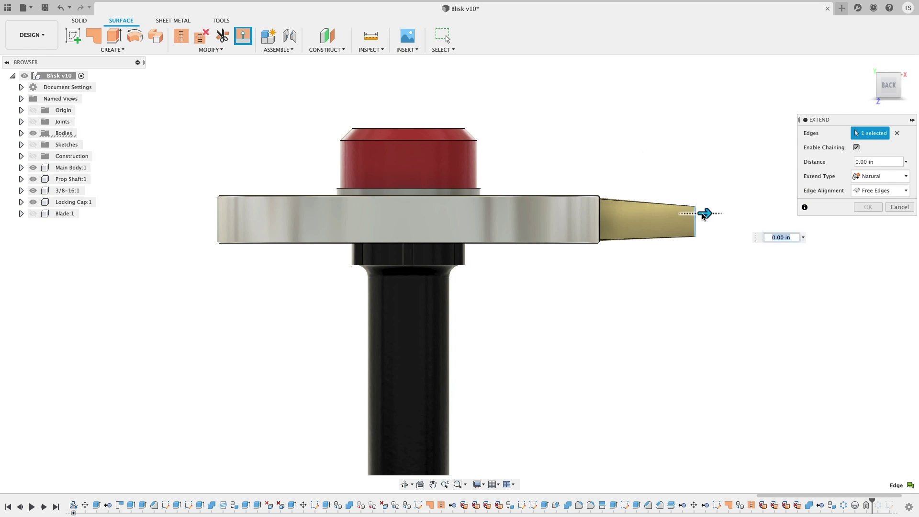
{"action": "left_click_drag", "start_coordinate": [703, 216], "coordinate": [776, 218]}
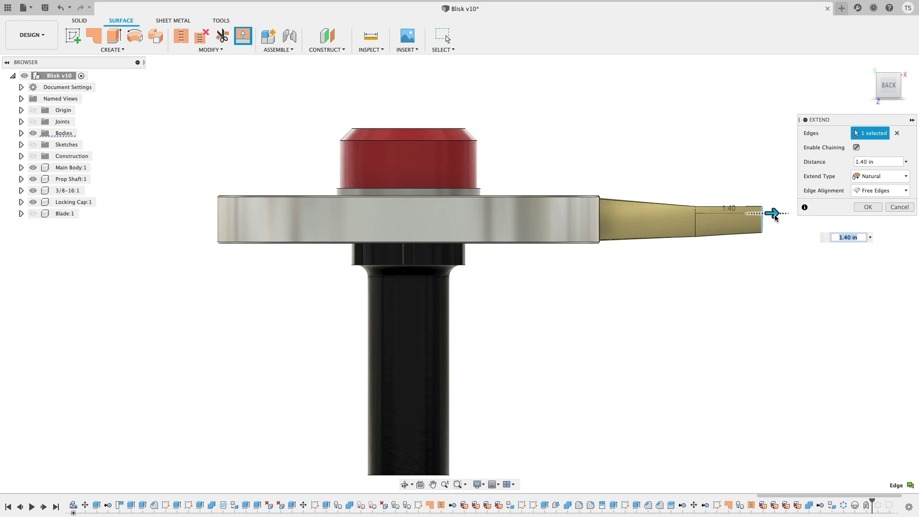
- Set the blade extension's edge alignment to Align Edges and pull the extension slightly farther outward
{"action": "left_click", "coordinate": [899, 193]}
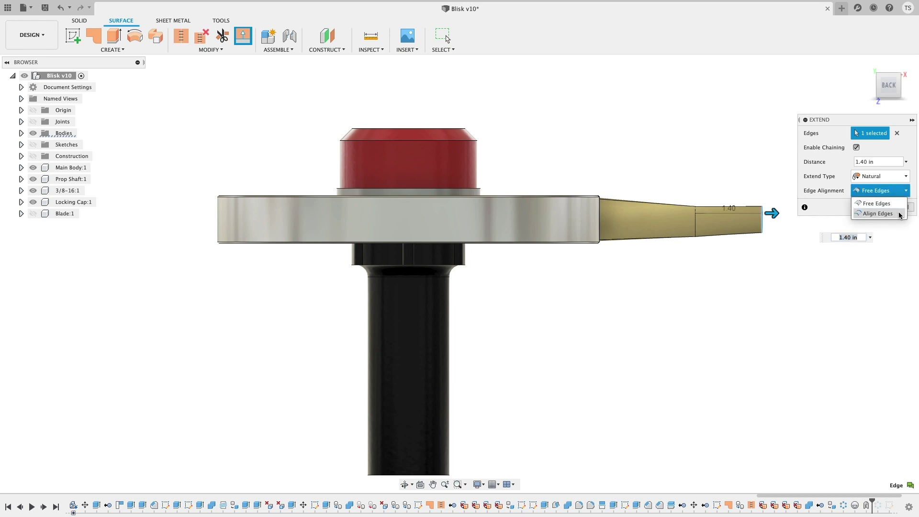
{"action": "left_click", "coordinate": [878, 214]}
{"action": "middle_click_drag", "start_coordinate": [794, 221], "coordinate": [750, 230], "text": "shift"}
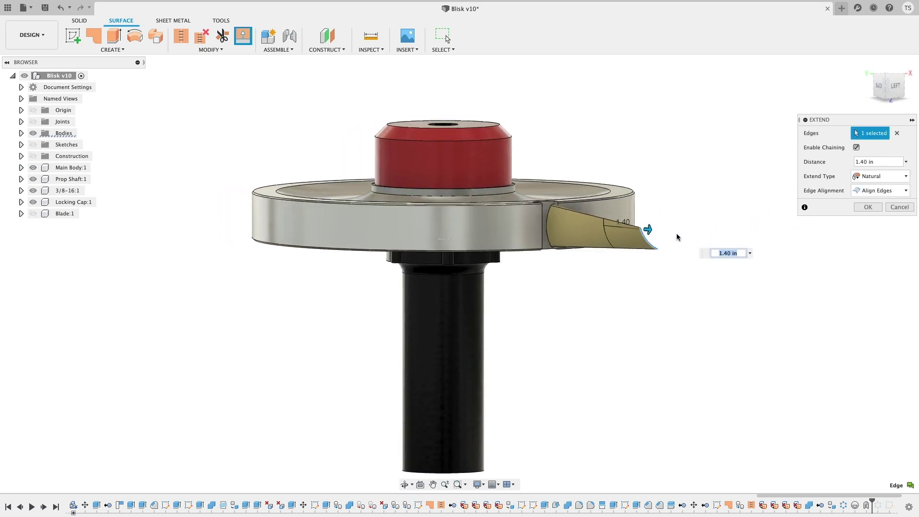
{"action": "left_click_drag", "start_coordinate": [649, 229], "coordinate": [658, 229]}
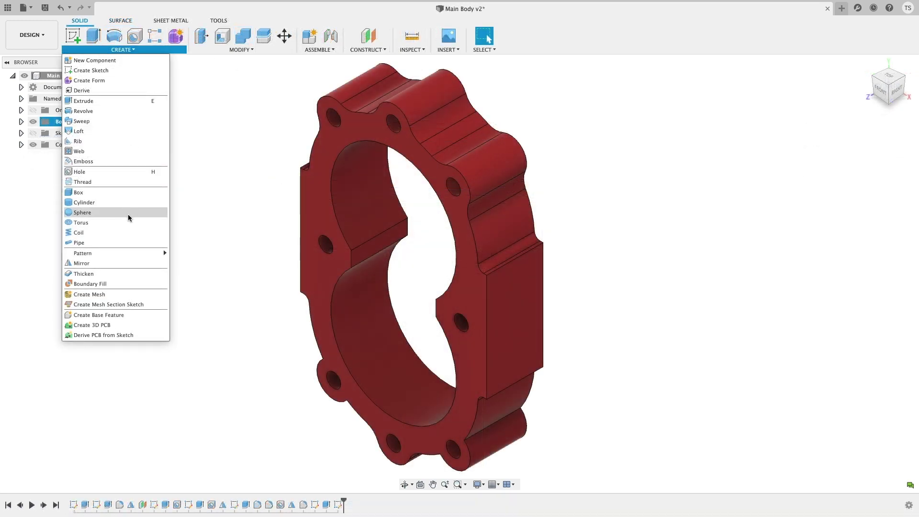
- Mirror the red housing body across its flat front face using the Join operation
{"action": "left_click", "coordinate": [132, 265]}
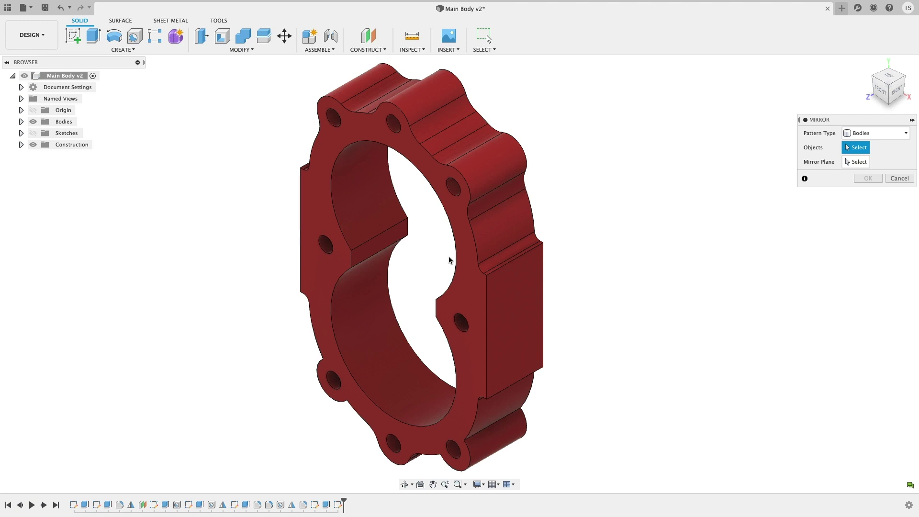
{"action": "left_click", "coordinate": [468, 266]}
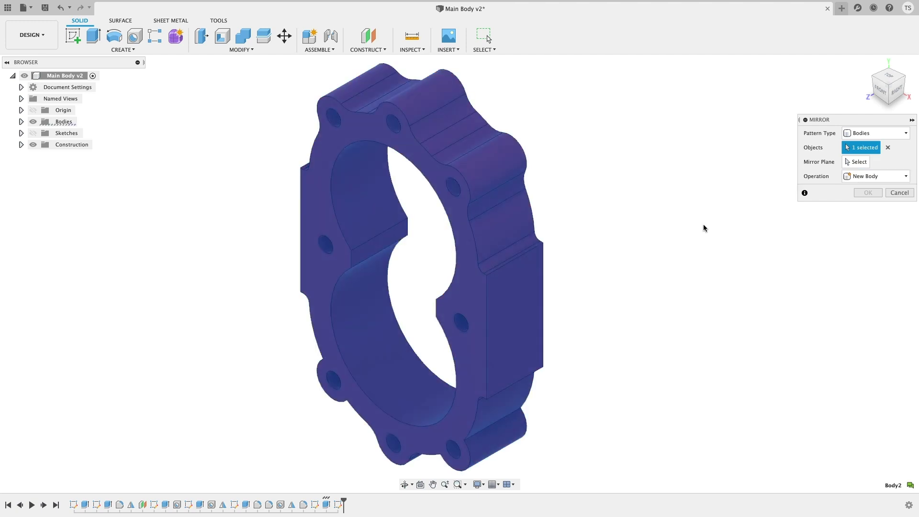
{"action": "left_click", "coordinate": [856, 162]}
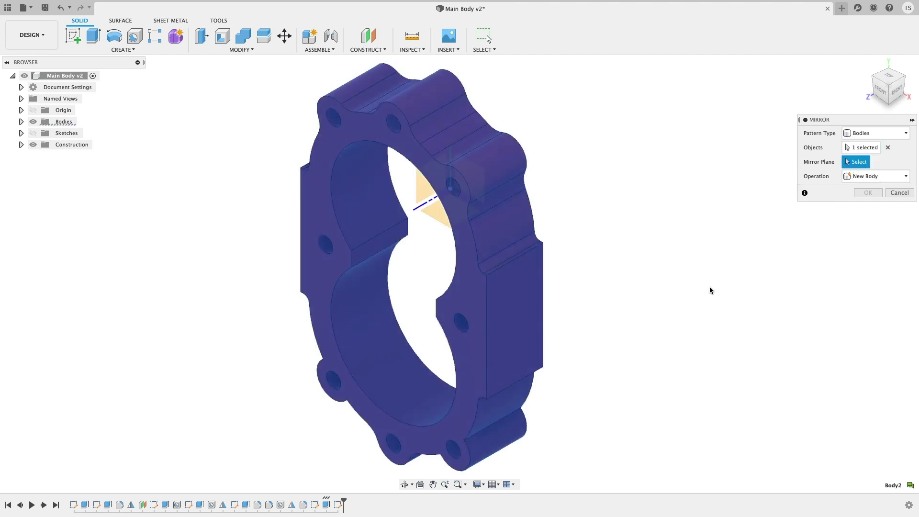
{"action": "left_click", "coordinate": [469, 307]}
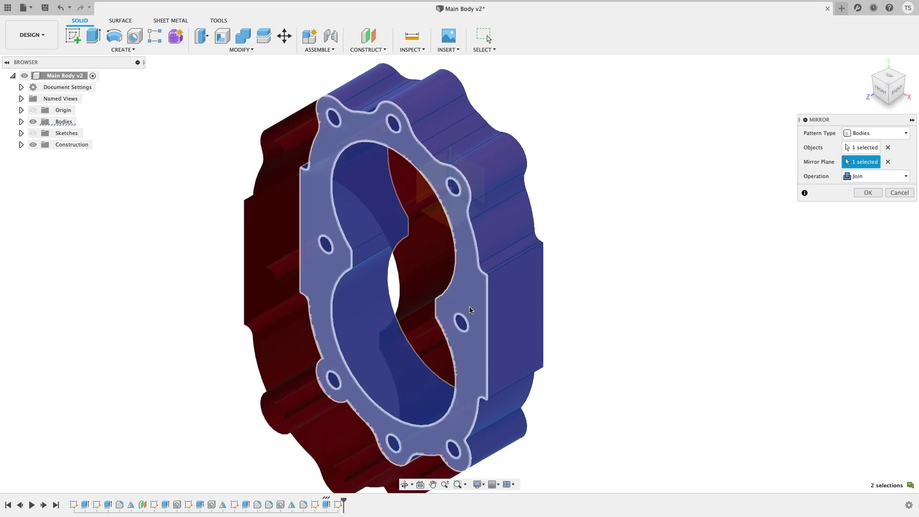
{"action": "left_click", "coordinate": [906, 179]}
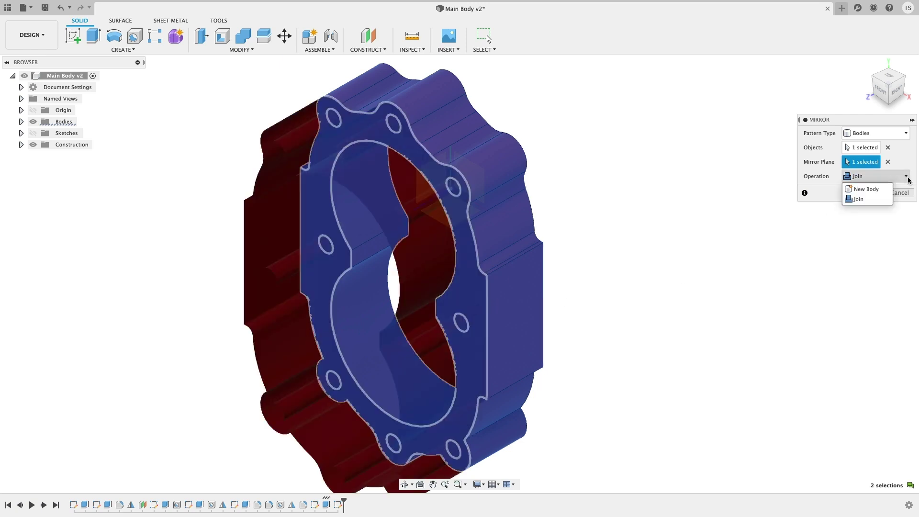
{"action": "left_click", "coordinate": [886, 199]}
{"action": "left_click", "coordinate": [882, 191]}
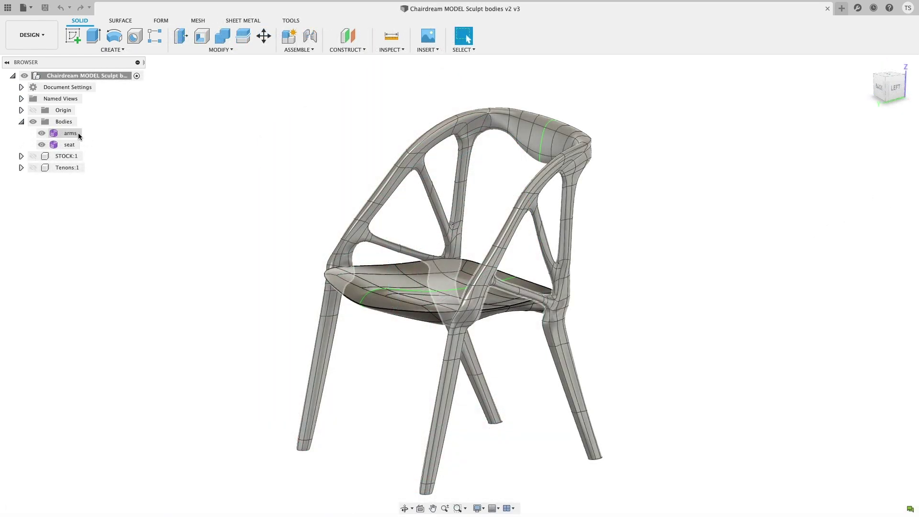
- Save the arms body's T-Spline as an IGA file in the blisk folder, named with the designer's full name and "GD Chair"
{"action": "right_click", "coordinate": [78, 133]}
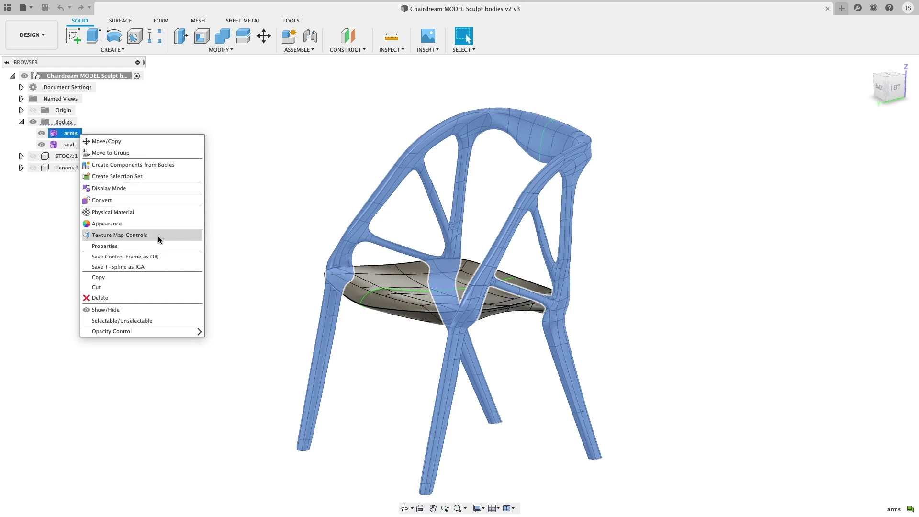
{"action": "left_click", "coordinate": [163, 266]}
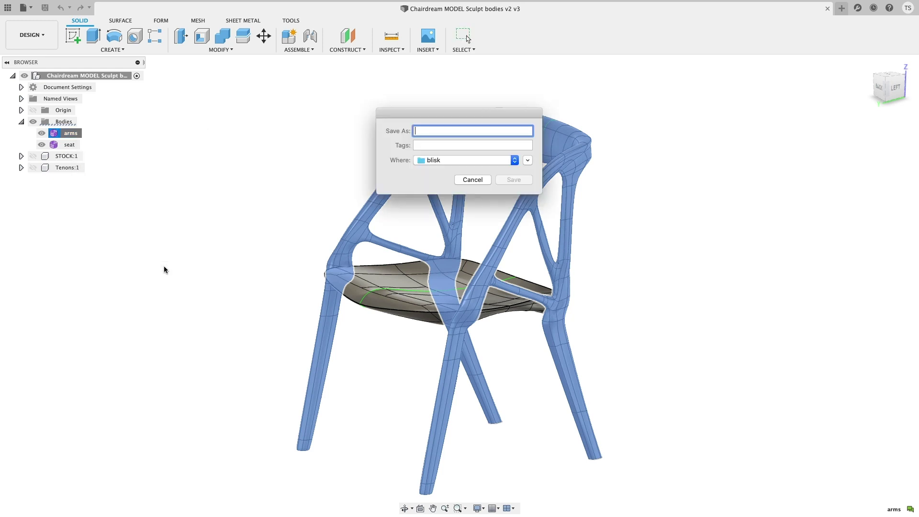
{"action": "type", "text": "Arthur Harsuvanakit - GD Chair"}
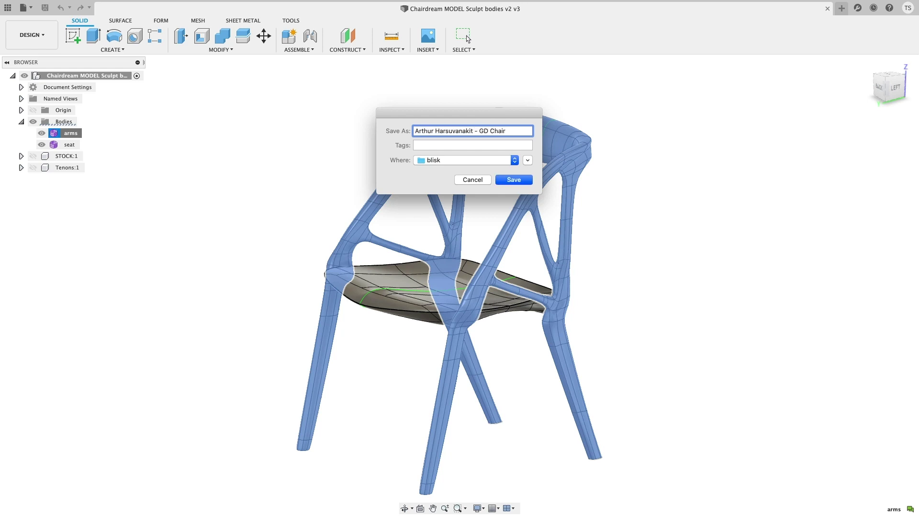
{"action": "left_click", "coordinate": [525, 183]}
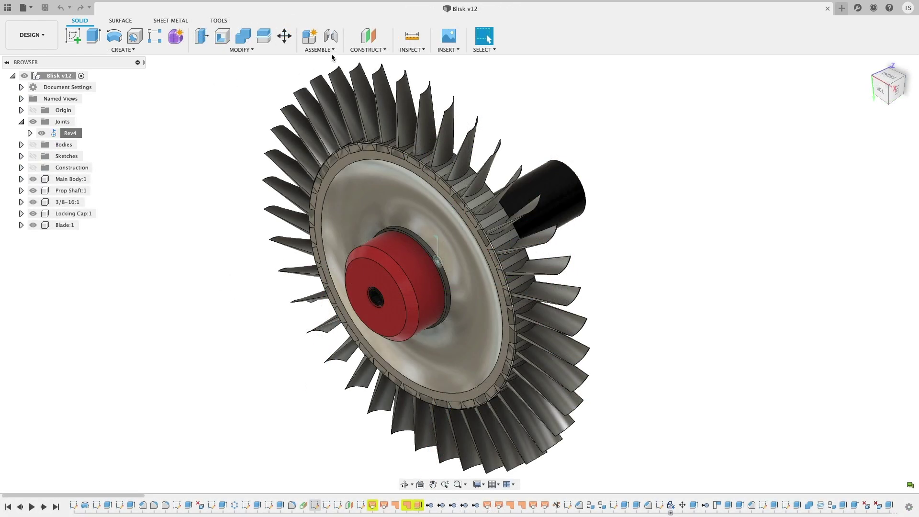
- Try a revolute as-built joint between the blades and the disk's main body, switching through its snap, two-plane and remaining positioning modes
{"action": "left_click", "coordinate": [335, 51]}
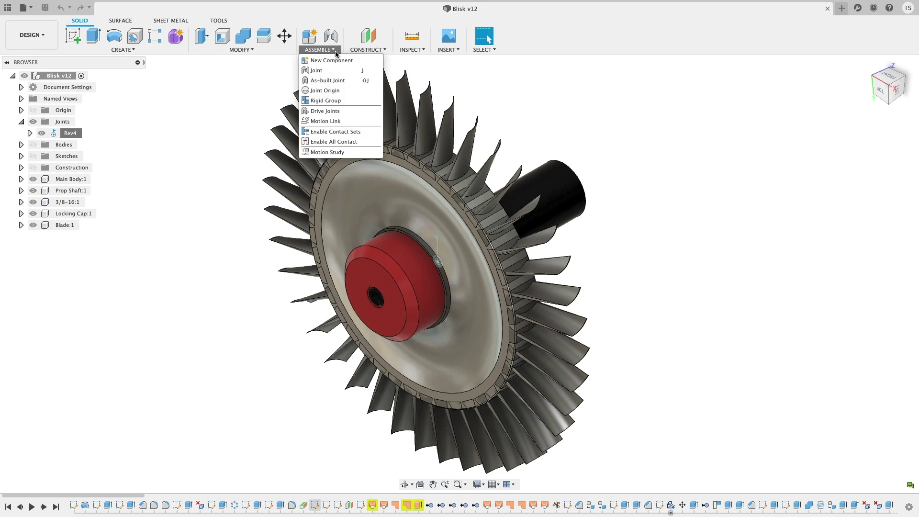
{"action": "left_click", "coordinate": [347, 80]}
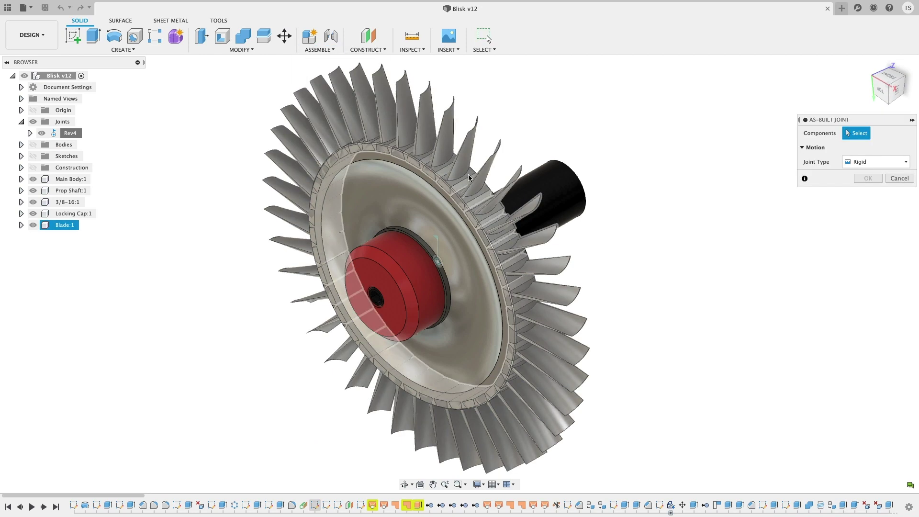
{"action": "left_click", "coordinate": [468, 174]}
{"action": "left_click", "coordinate": [443, 205]}
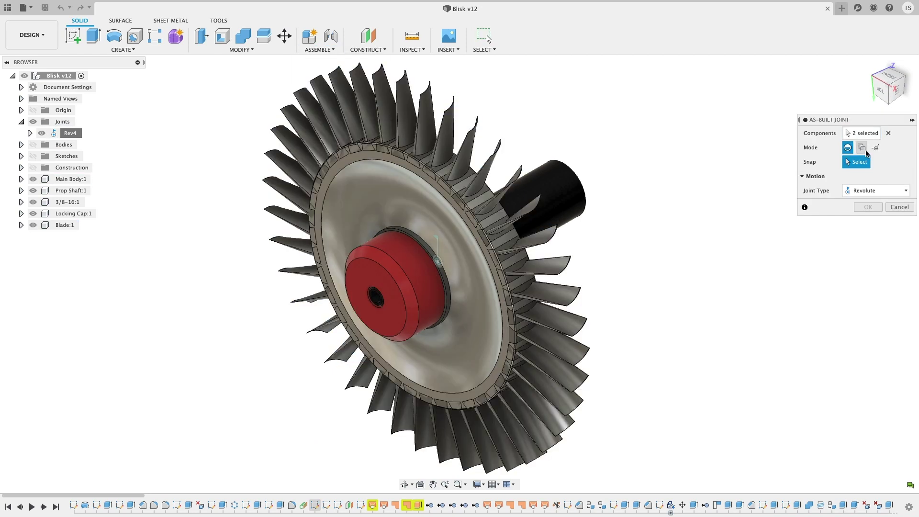
{"action": "left_click", "coordinate": [865, 151]}
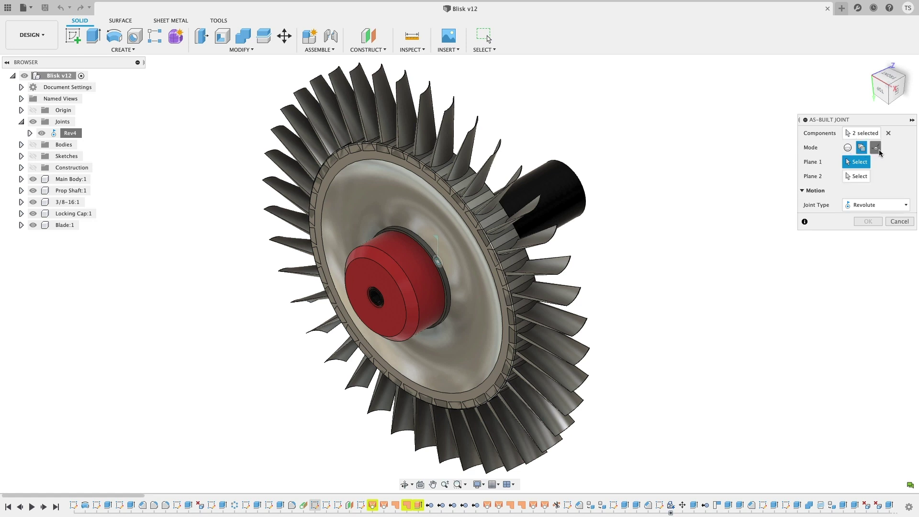
{"action": "left_click", "coordinate": [879, 150]}
{"action": "key", "text": "Escape"}
- Animate the model from the Rev4 joint
{"action": "right_click", "coordinate": [72, 135]}
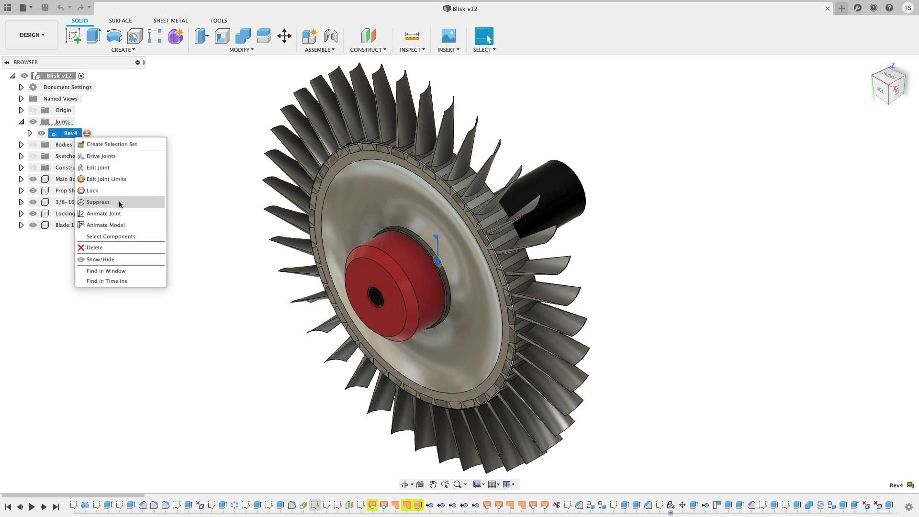
{"action": "left_click", "coordinate": [131, 224]}
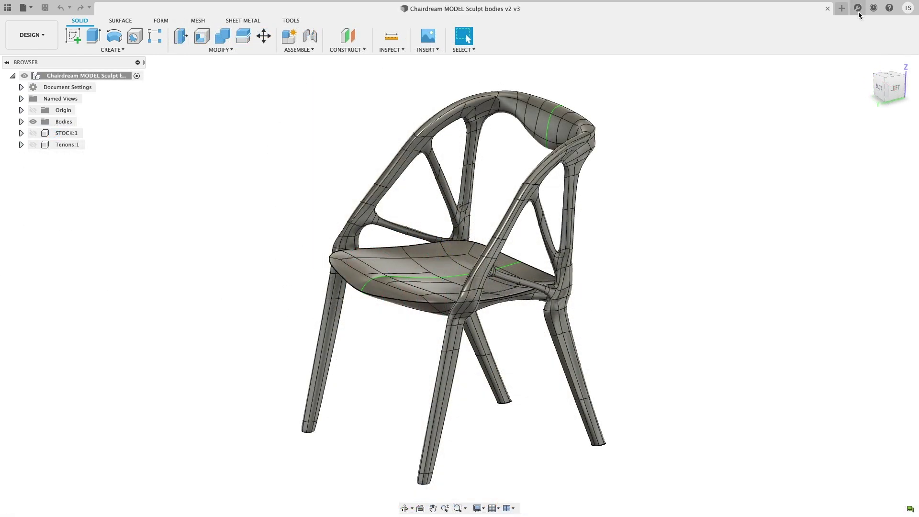
- Open the Extensions manager and look at the access options for the generative design extension
{"action": "left_click", "coordinate": [858, 12]}
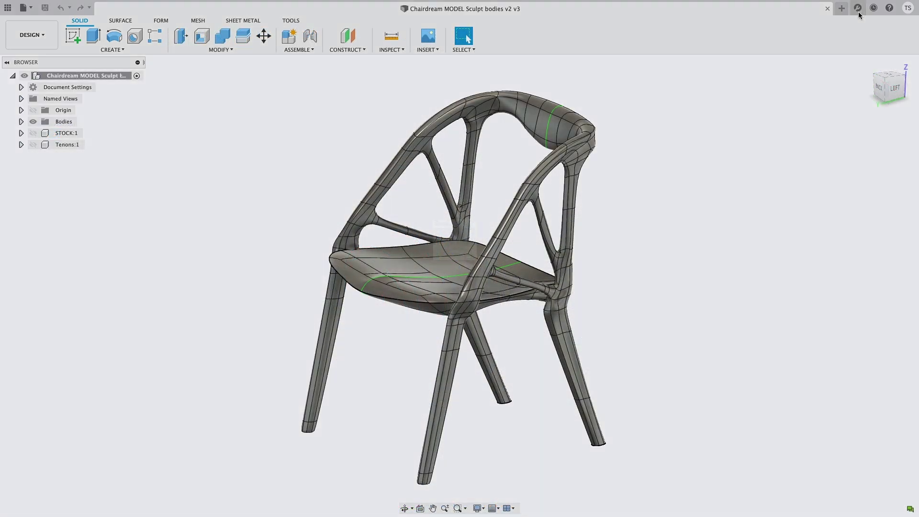
{"action": "left_click", "coordinate": [597, 157]}
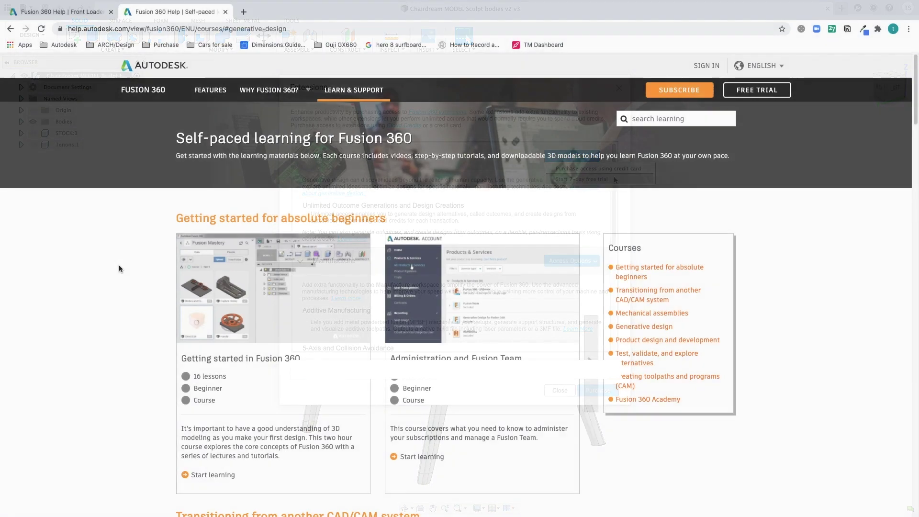
- In the web browser, open the Fusion 360 Generative Design (1 of 5) course from the self-paced learning page and review its overview
{"action": "scroll", "coordinate": [119, 267], "scroll_direction": "down", "scroll_amount": 8}
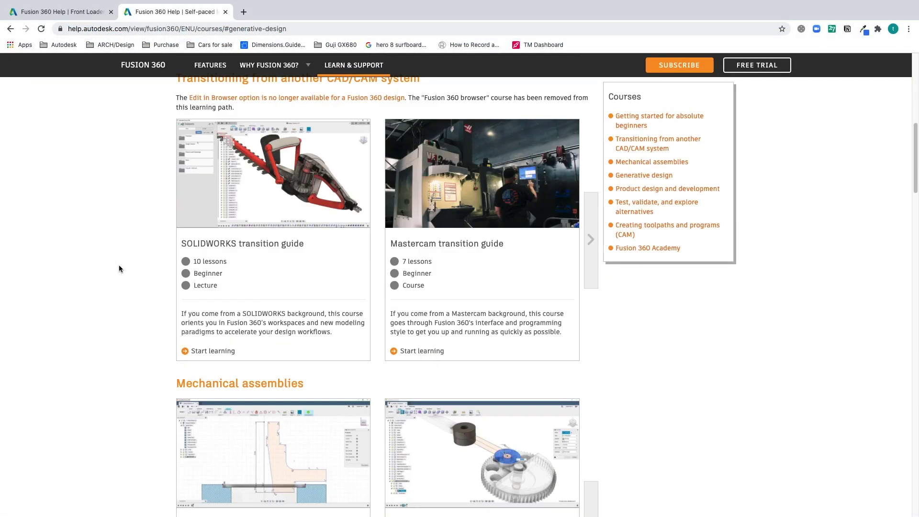
{"action": "scroll", "coordinate": [118, 266], "scroll_direction": "down", "scroll_amount": 10}
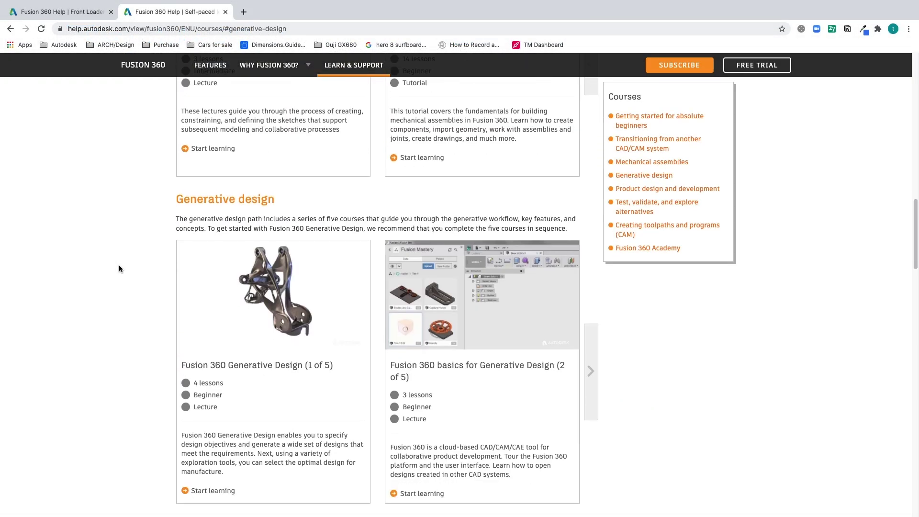
{"action": "left_click", "coordinate": [199, 485]}
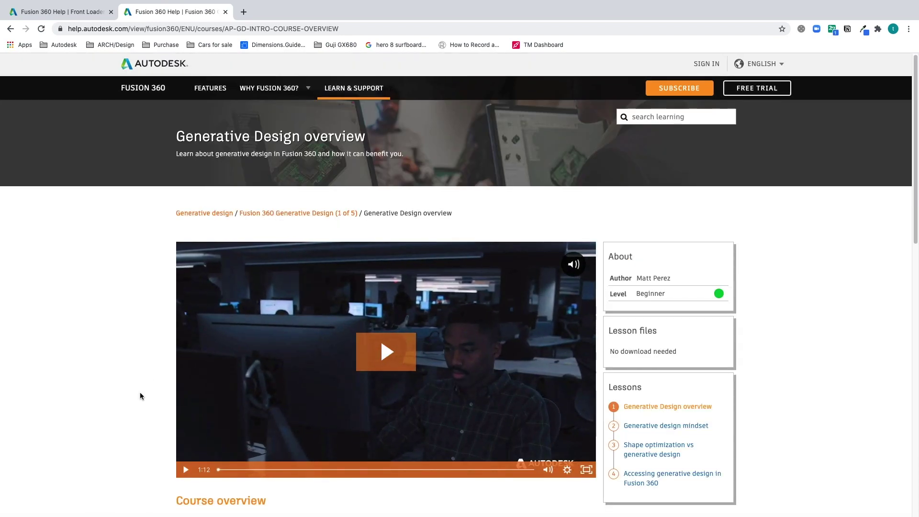
{"action": "scroll", "coordinate": [140, 396], "scroll_direction": "down", "scroll_amount": 6}
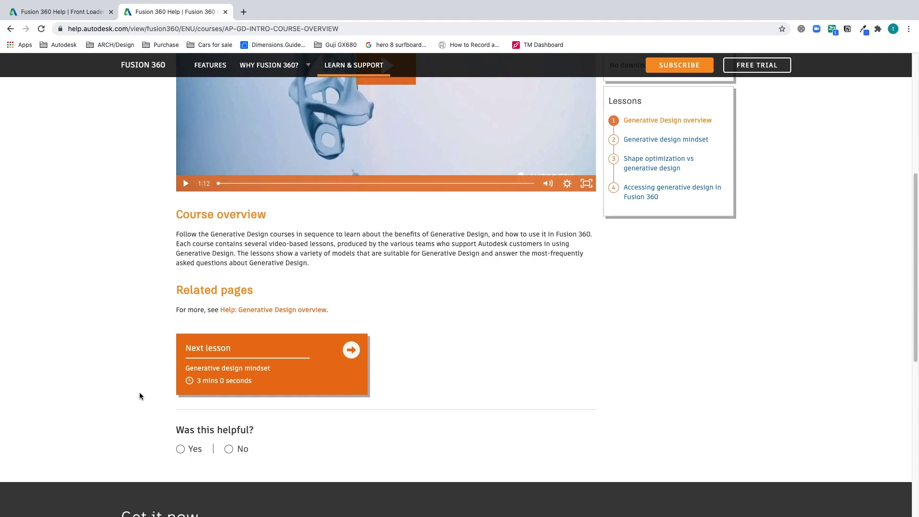
{"action": "scroll", "coordinate": [140, 396], "scroll_direction": "up", "scroll_amount": 6}
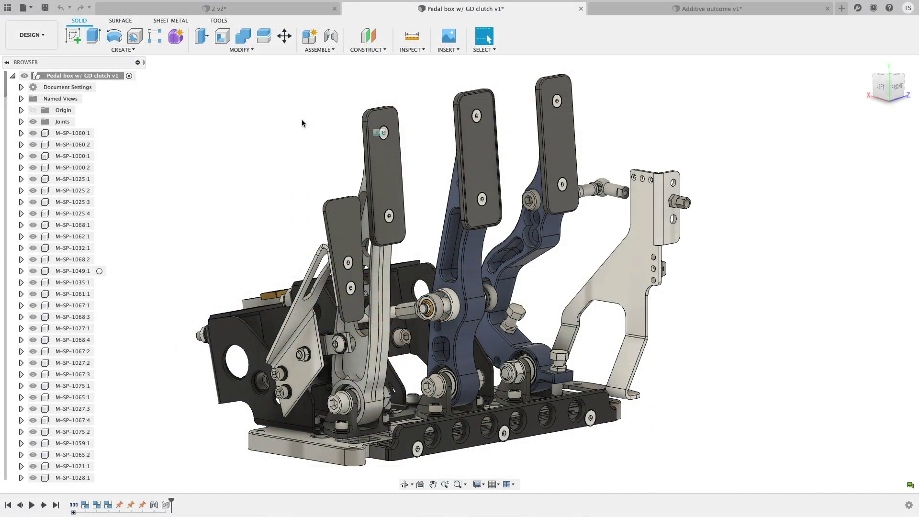
- Open the manufacturing criteria of the Additive outcome generative study and set the additive orientations to X+, Y+ and Z+
{"action": "left_click", "coordinate": [44, 35]}
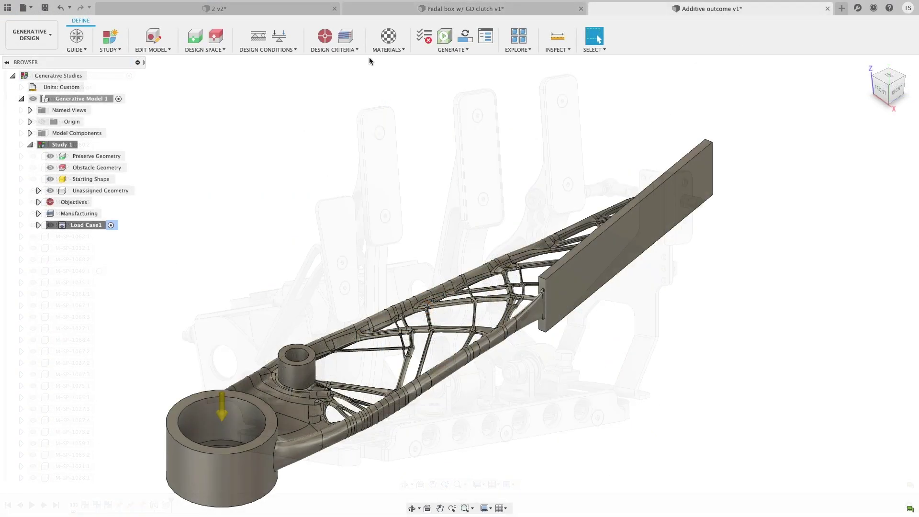
{"action": "left_click", "coordinate": [334, 49]}
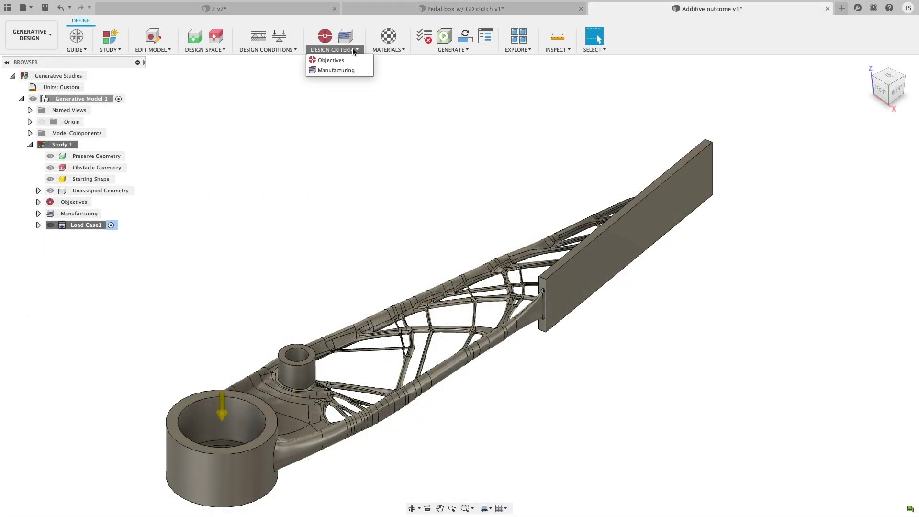
{"action": "left_click", "coordinate": [337, 71]}
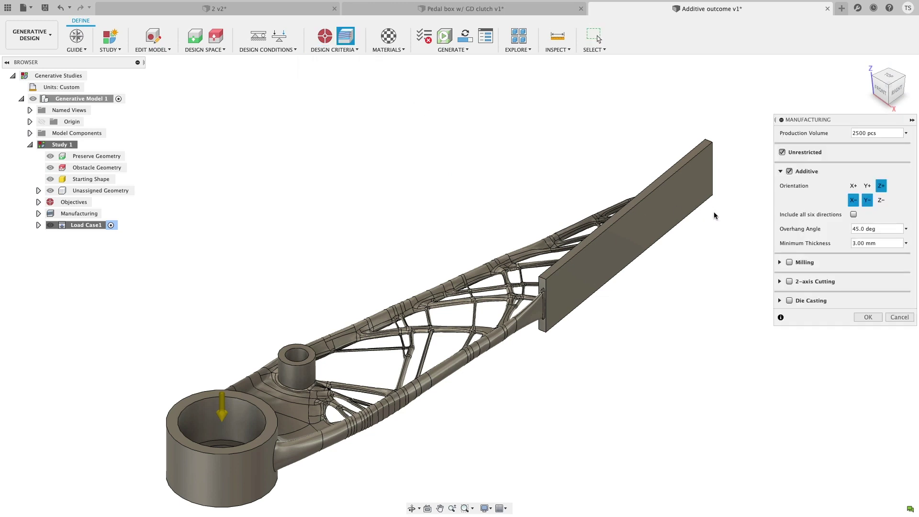
{"action": "left_click", "coordinate": [852, 186]}
{"action": "left_click", "coordinate": [853, 200]}
{"action": "left_click", "coordinate": [867, 186]}
{"action": "left_click", "coordinate": [867, 200]}
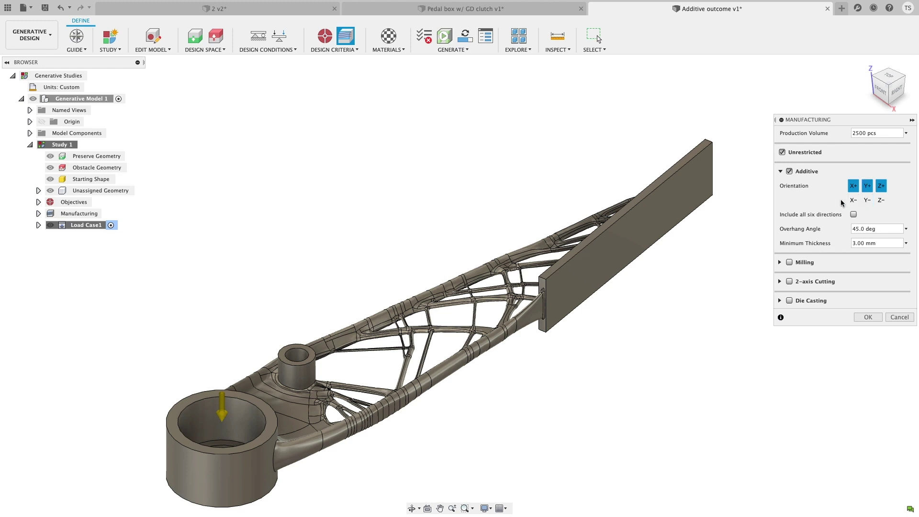
- Try including all six additive build directions, clear that option again, and toggle the Y direction between negative and positive
{"action": "left_click", "coordinate": [853, 214]}
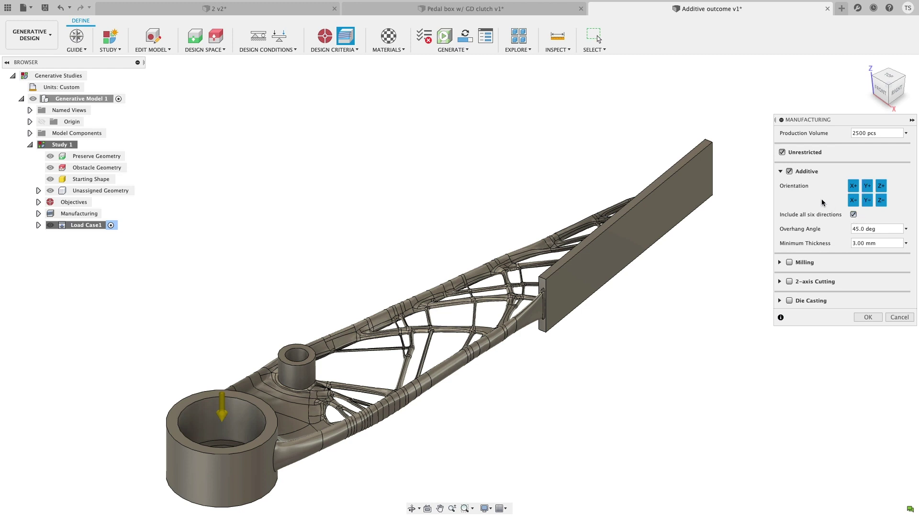
{"action": "left_click", "coordinate": [855, 214]}
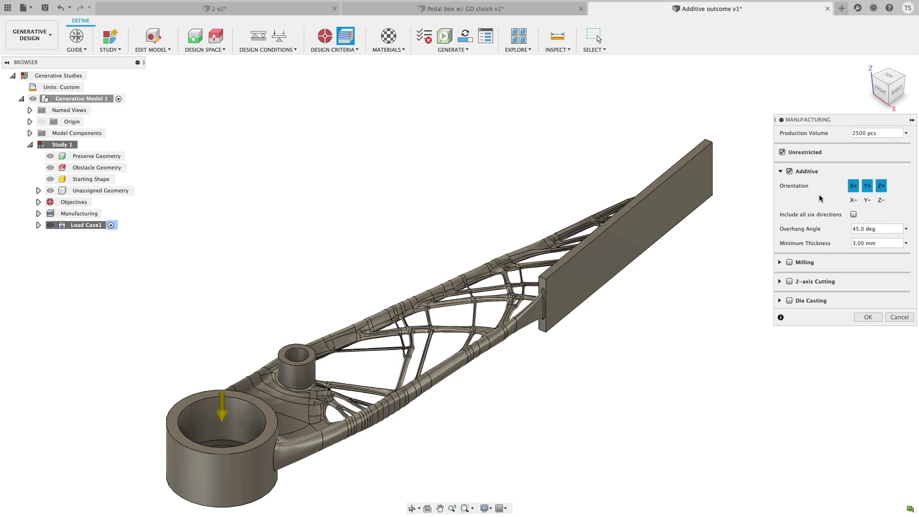
{"action": "left_click", "coordinate": [866, 200]}
{"action": "left_click", "coordinate": [867, 185]}
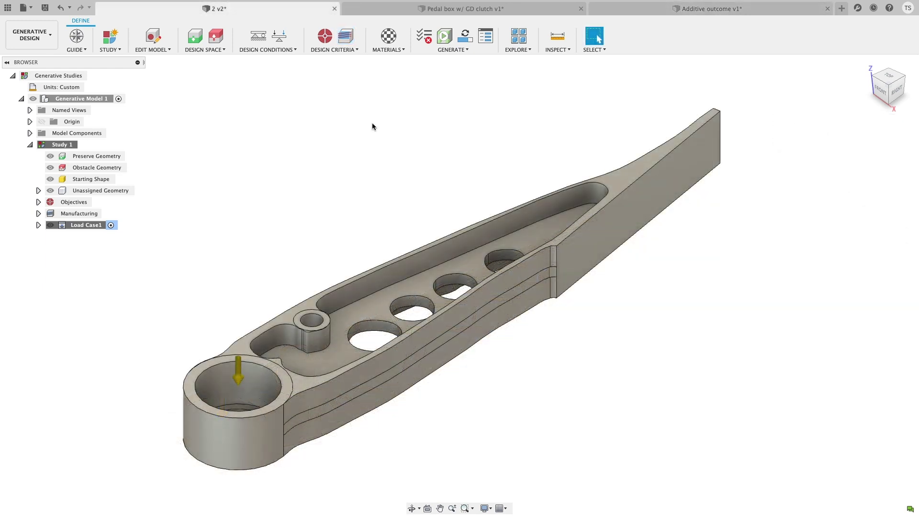
- Edit the minimum wall thickness for 2-axis cutting in the manufacturing criteria of the 2 v2 generative study
{"action": "left_click", "coordinate": [355, 51]}
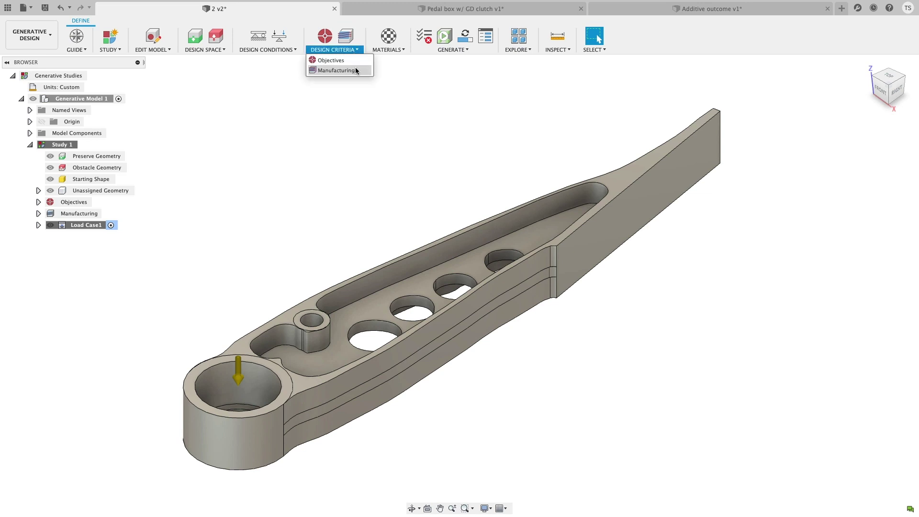
{"action": "left_click", "coordinate": [355, 71]}
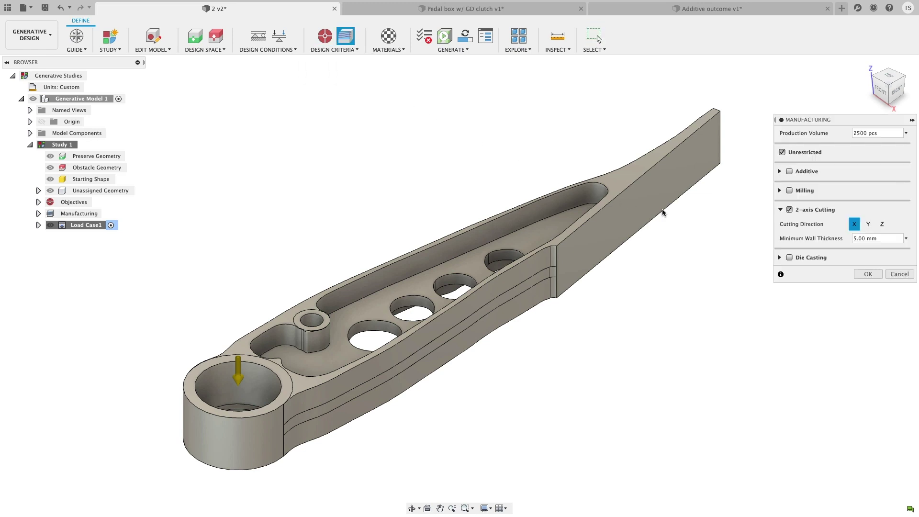
{"action": "left_click_drag", "start_coordinate": [856, 241], "coordinate": [843, 240]}
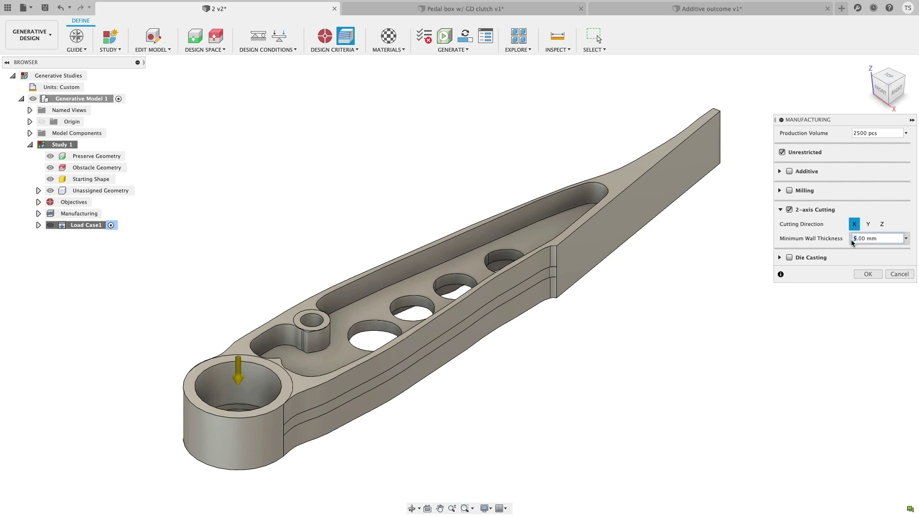
{"action": "type", "text": "0"}
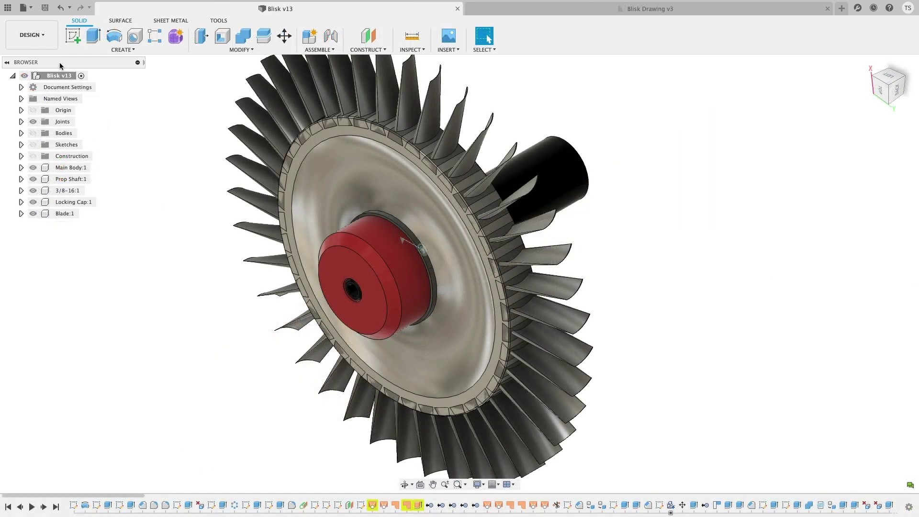
- Start a new drawing from the Blisk v13 design
{"action": "left_click", "coordinate": [48, 36]}
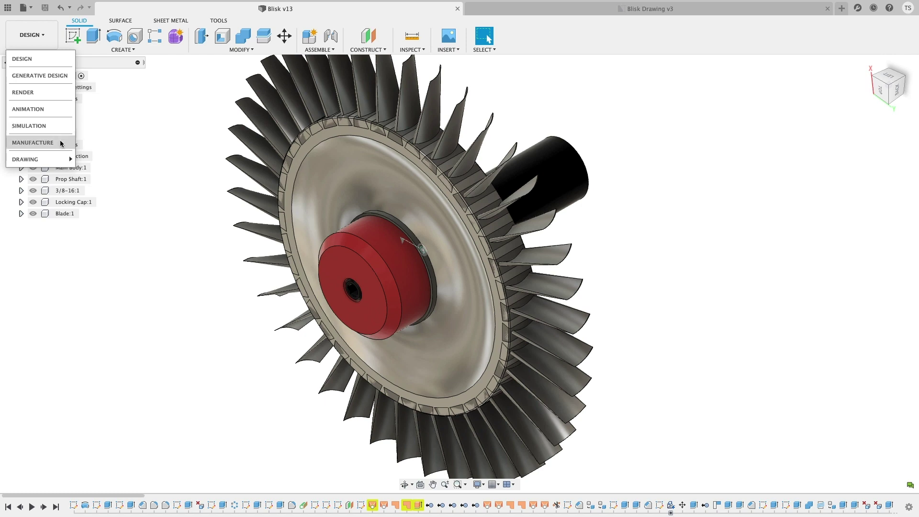
{"action": "mouse_move", "coordinate": [57, 163]}
{"action": "left_click", "coordinate": [97, 159]}
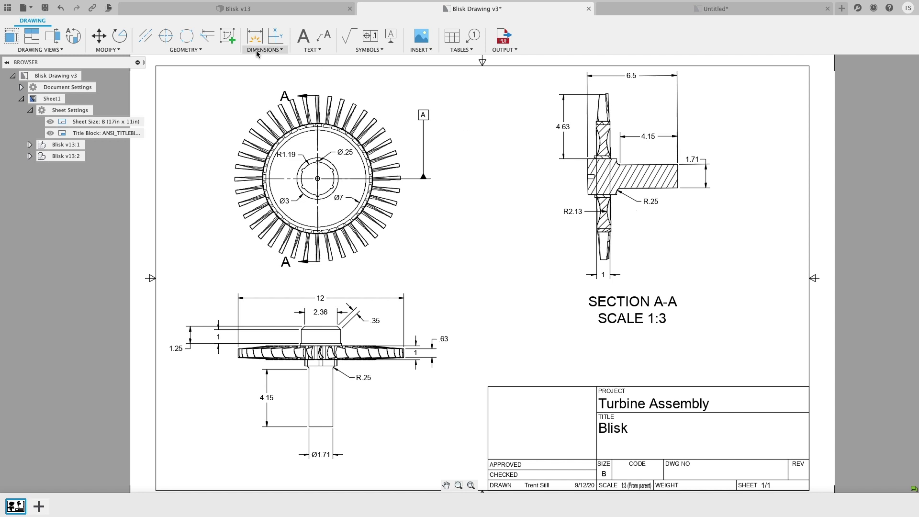
- Dimension the hub's height in Section A-A of the Blisk drawing, placing the dimension left of the view
{"action": "left_click", "coordinate": [254, 36]}
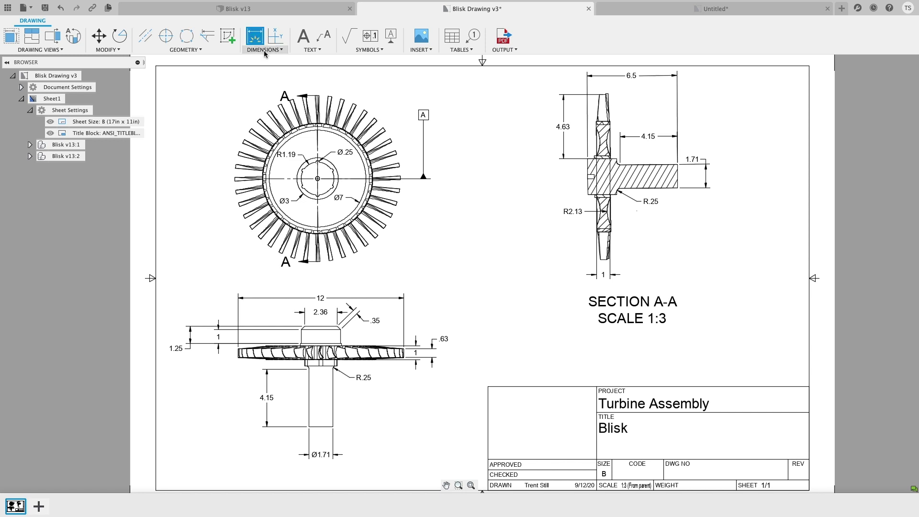
{"action": "left_click", "coordinate": [589, 158]}
{"action": "left_click", "coordinate": [588, 195]}
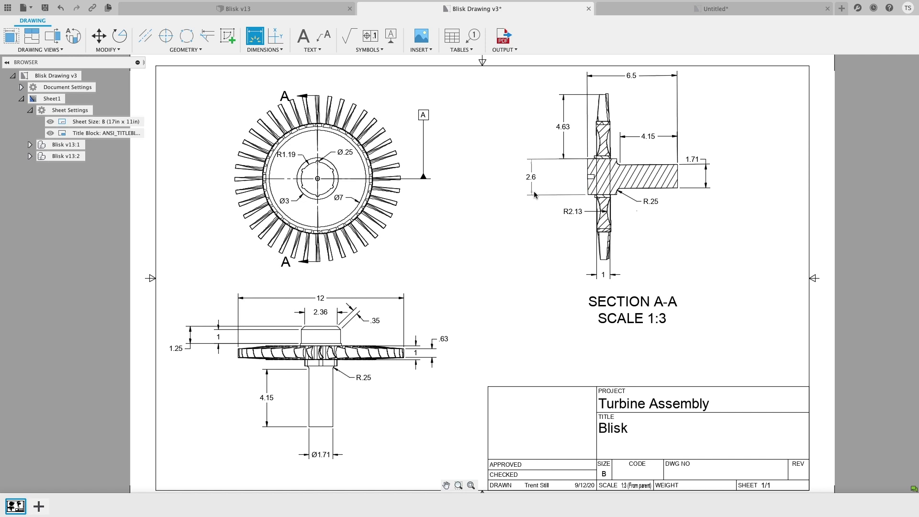
{"action": "left_click", "coordinate": [534, 193]}
- Open the sheet's title block list and rename ANSI_TITLEBLOCK 1 using the word Primary
{"action": "left_click", "coordinate": [135, 135]}
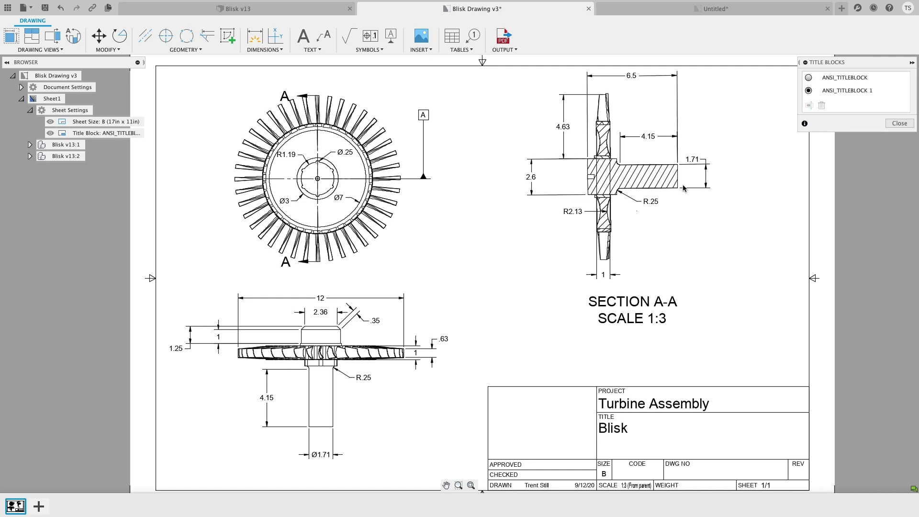
{"action": "left_click", "coordinate": [867, 94]}
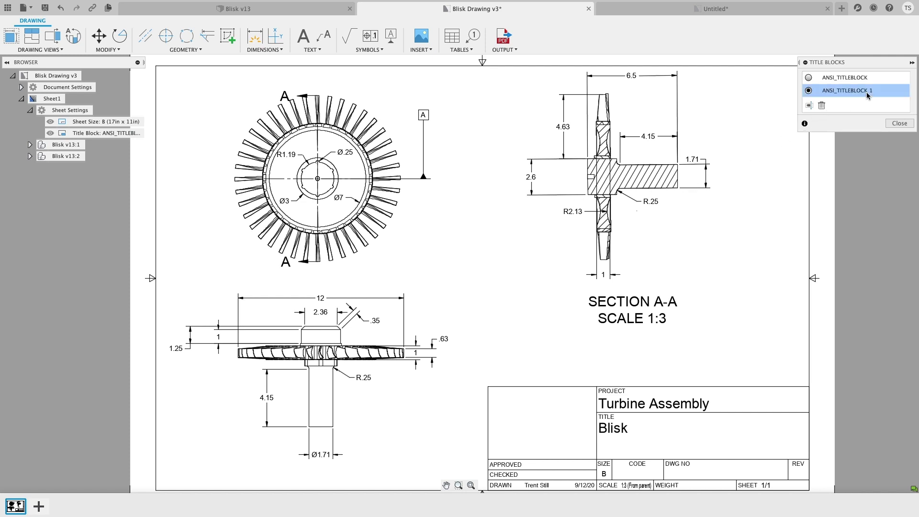
{"action": "left_click", "coordinate": [810, 106]}
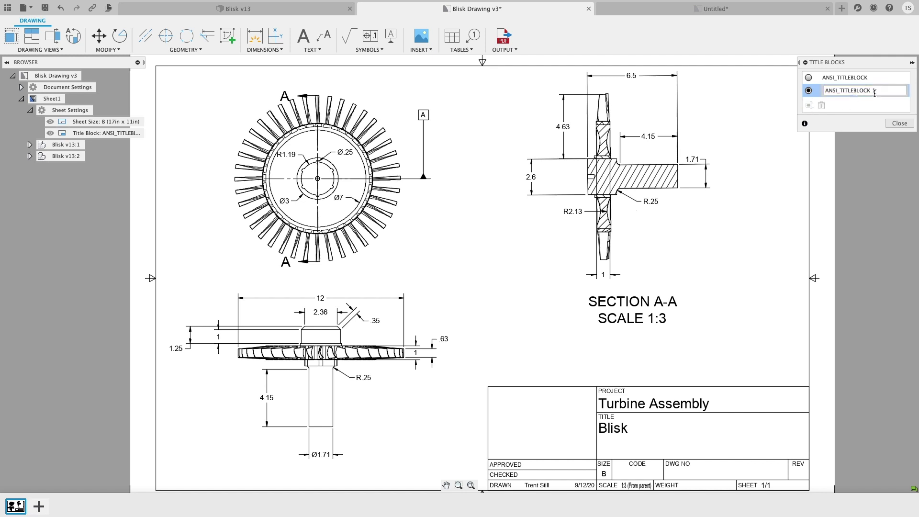
{"action": "key", "text": "BackSpace"}
{"action": "key", "text": "super+z"}
{"action": "type", "text": "Primary"}
{"action": "key", "text": "Return"}
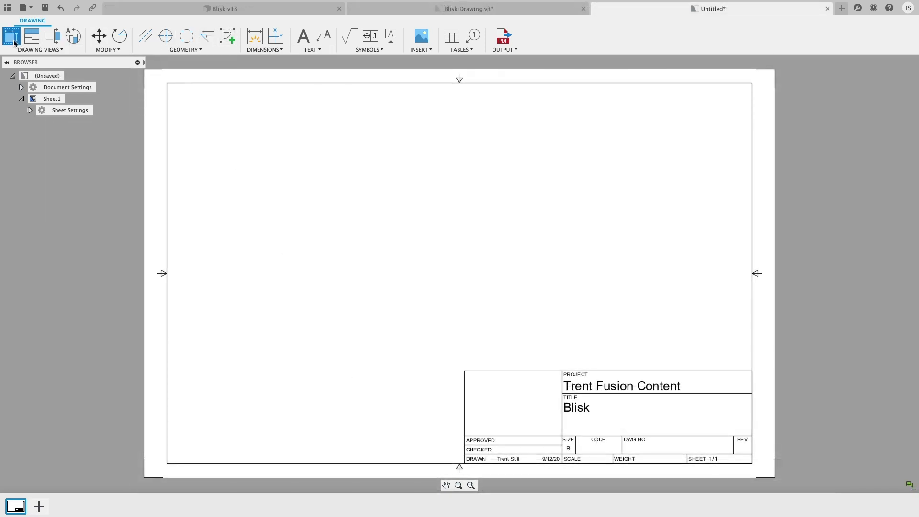
- Place a front base view of the blisk in the upper-left area of the blank drawing sheet at 1:2 scale
{"action": "left_click", "coordinate": [12, 36]}
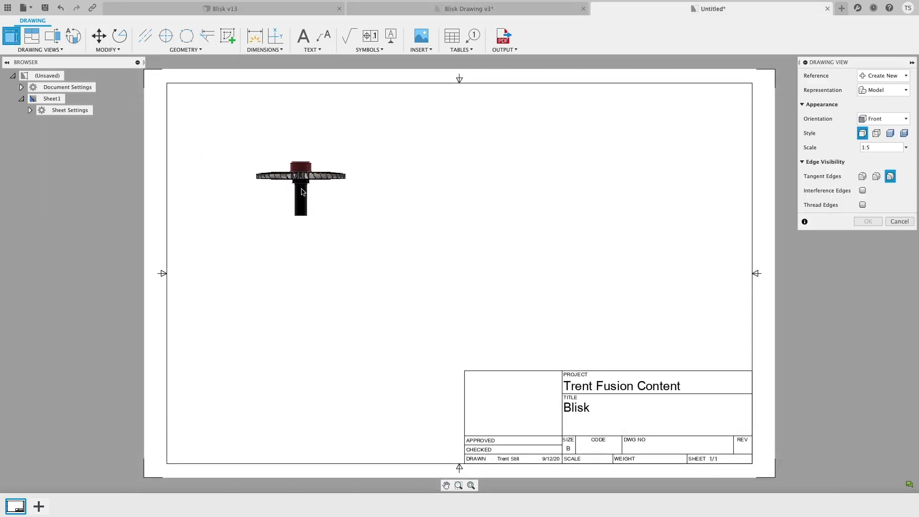
{"action": "left_click", "coordinate": [316, 224]}
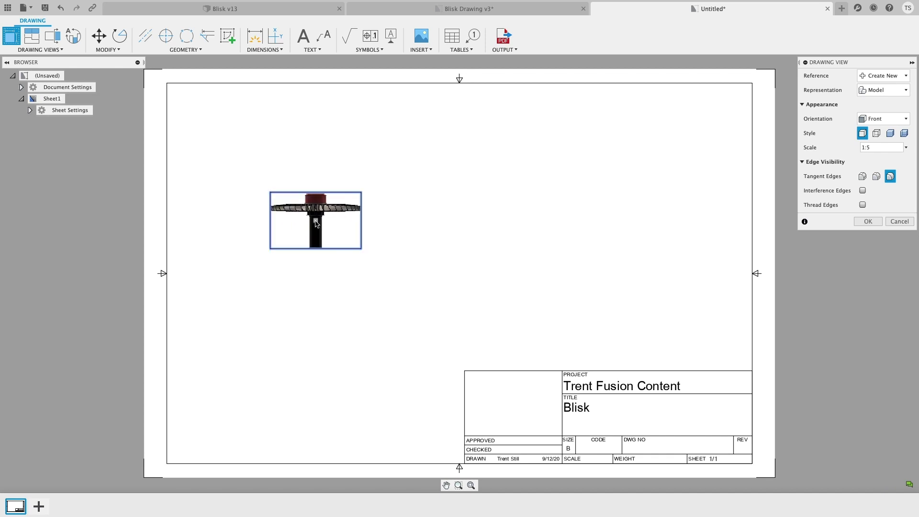
{"action": "left_click", "coordinate": [867, 148]}
{"action": "key", "text": "Return"}
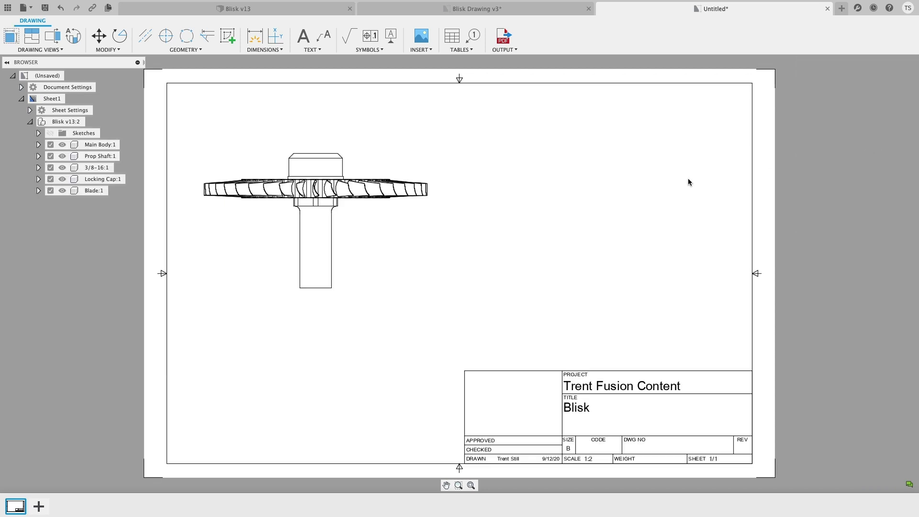
- Create a full-depth section view A cut vertically through the blisk's central axis, placing it right of the base view at the parent's 1:2 scale
{"action": "key", "text": "p"}
{"action": "left_click", "coordinate": [318, 158]}
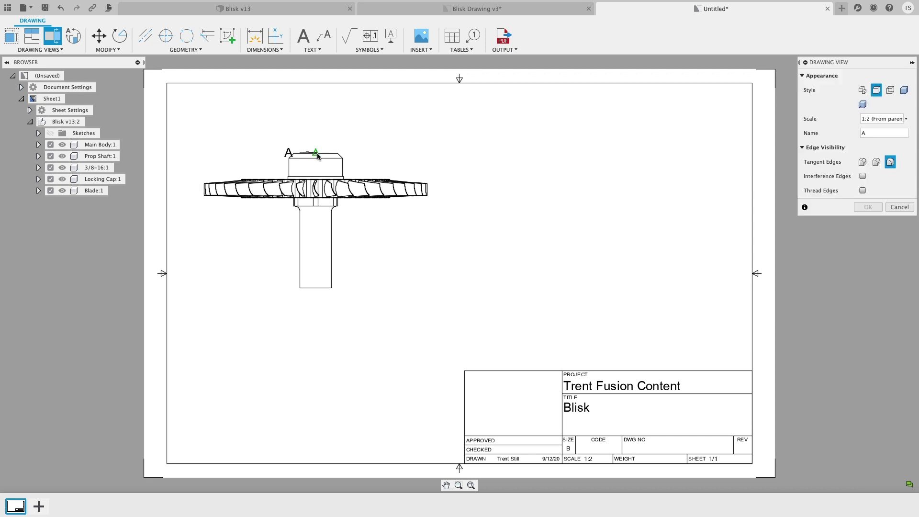
{"action": "left_click", "coordinate": [314, 287]}
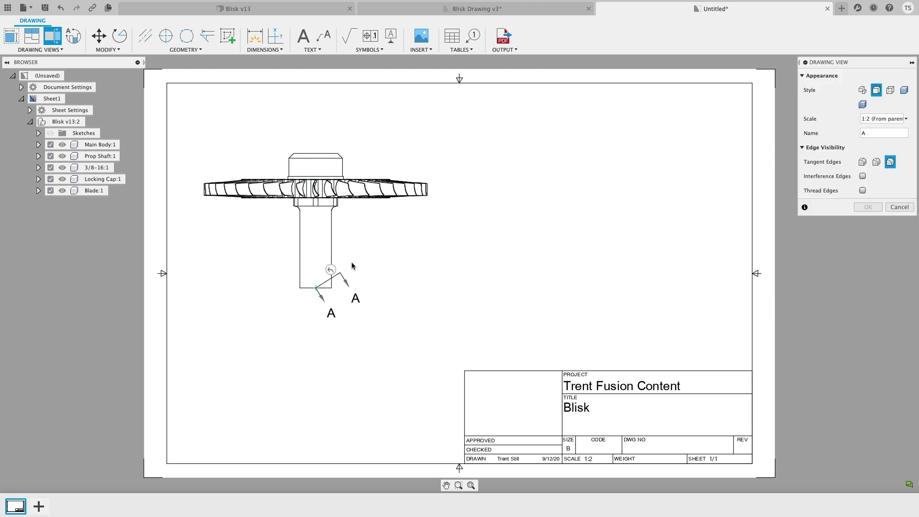
{"action": "left_click", "coordinate": [316, 153]}
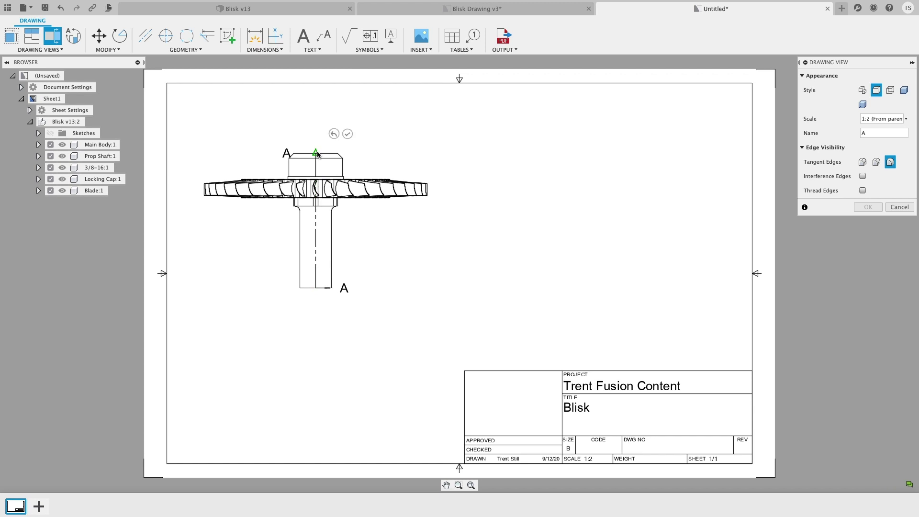
{"action": "left_click", "coordinate": [347, 134]}
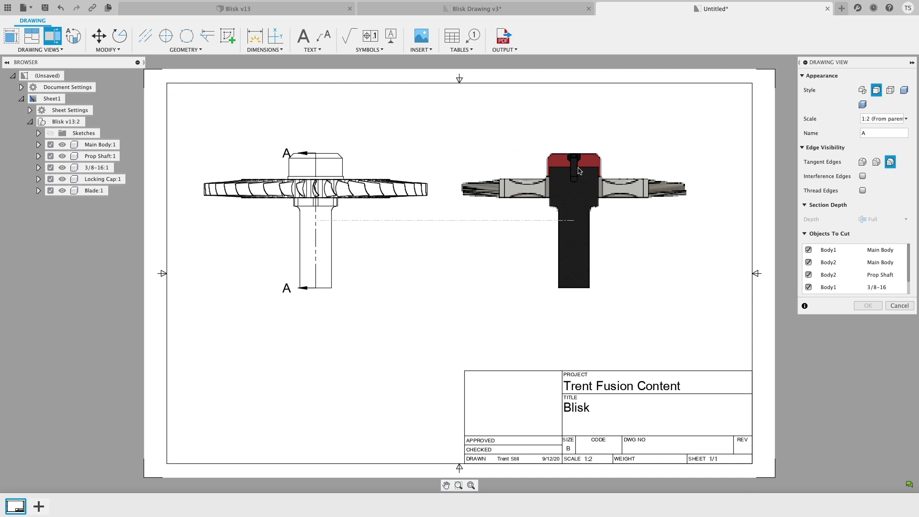
{"action": "left_click", "coordinate": [590, 168]}
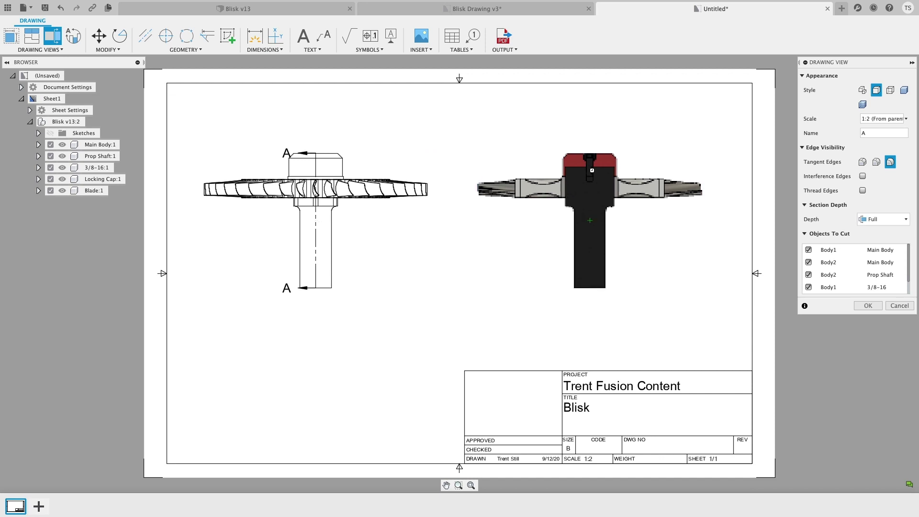
{"action": "key", "text": "Return"}
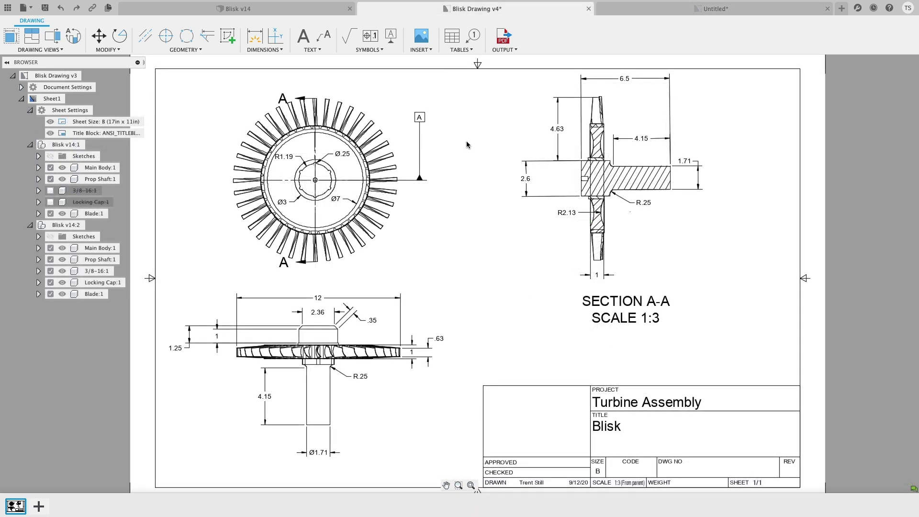
- Place a datum identifier labelled B left of Section A-A, anchored at the hub's mid-height with its box above
{"action": "left_click", "coordinate": [391, 36]}
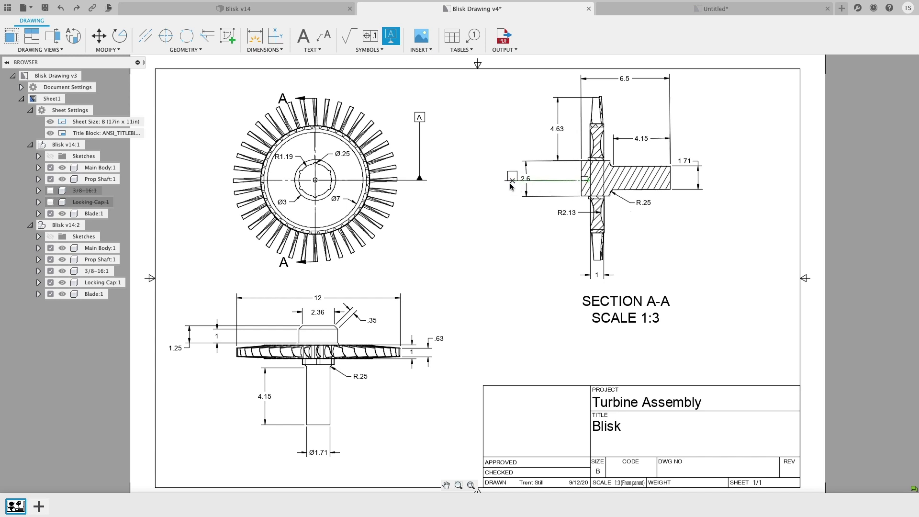
{"action": "left_click", "coordinate": [504, 179]}
{"action": "left_click", "coordinate": [504, 111]}
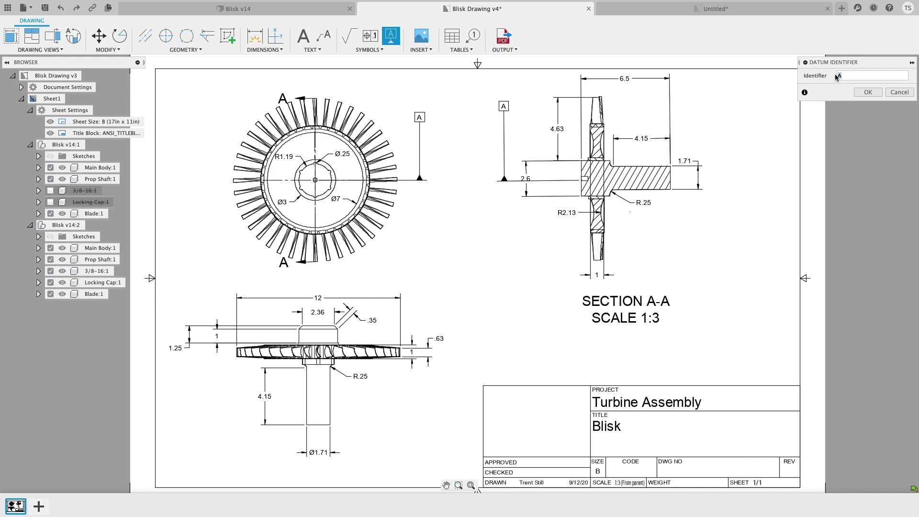
{"action": "type", "text": "B"}
{"action": "left_click", "coordinate": [867, 92]}
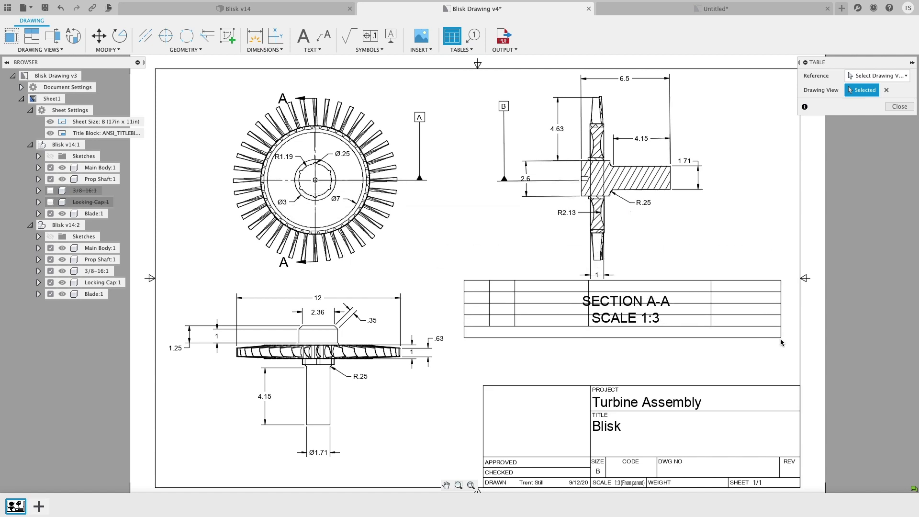
- Place the parts list table directly above the title block, aligned with its right edge, with balloons on Section A-A
{"action": "left_click", "coordinate": [798, 385]}
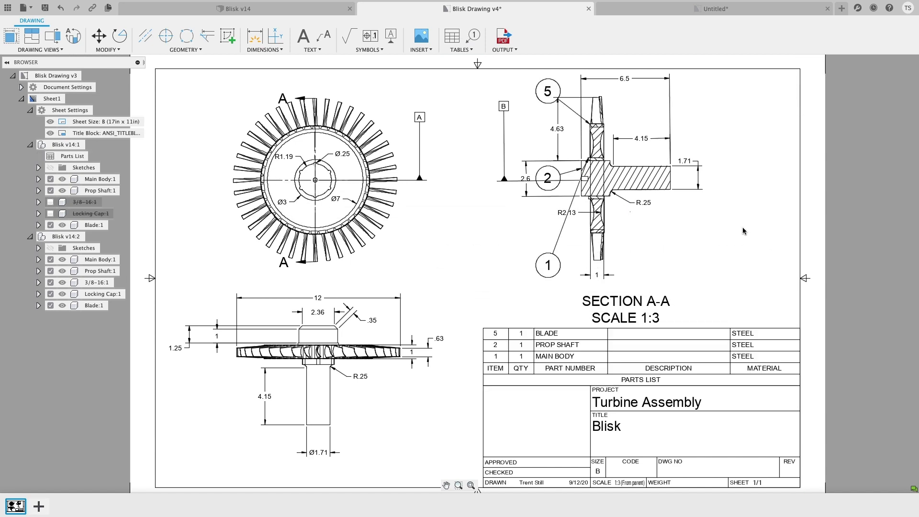